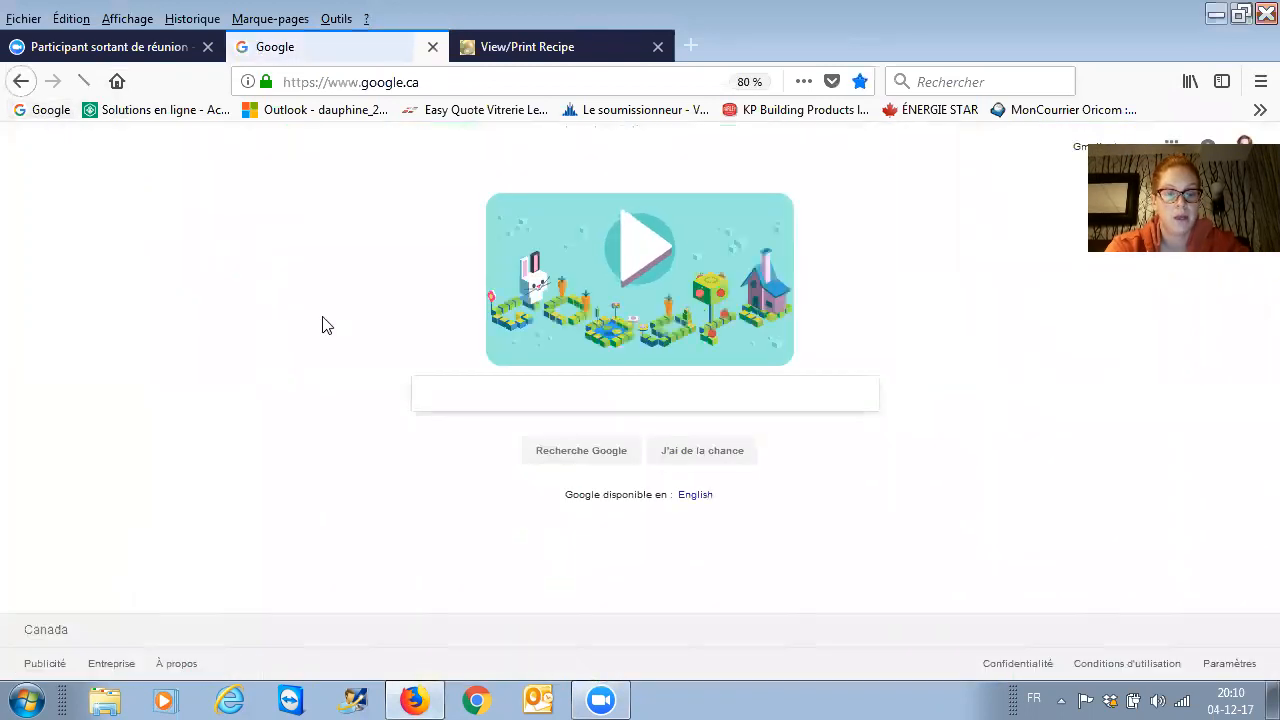
- Search Google for "soap calcs", open the SoapCalc lye calculator result, and dismiss the site's update announcement
{"action": "type", "text": "so"}
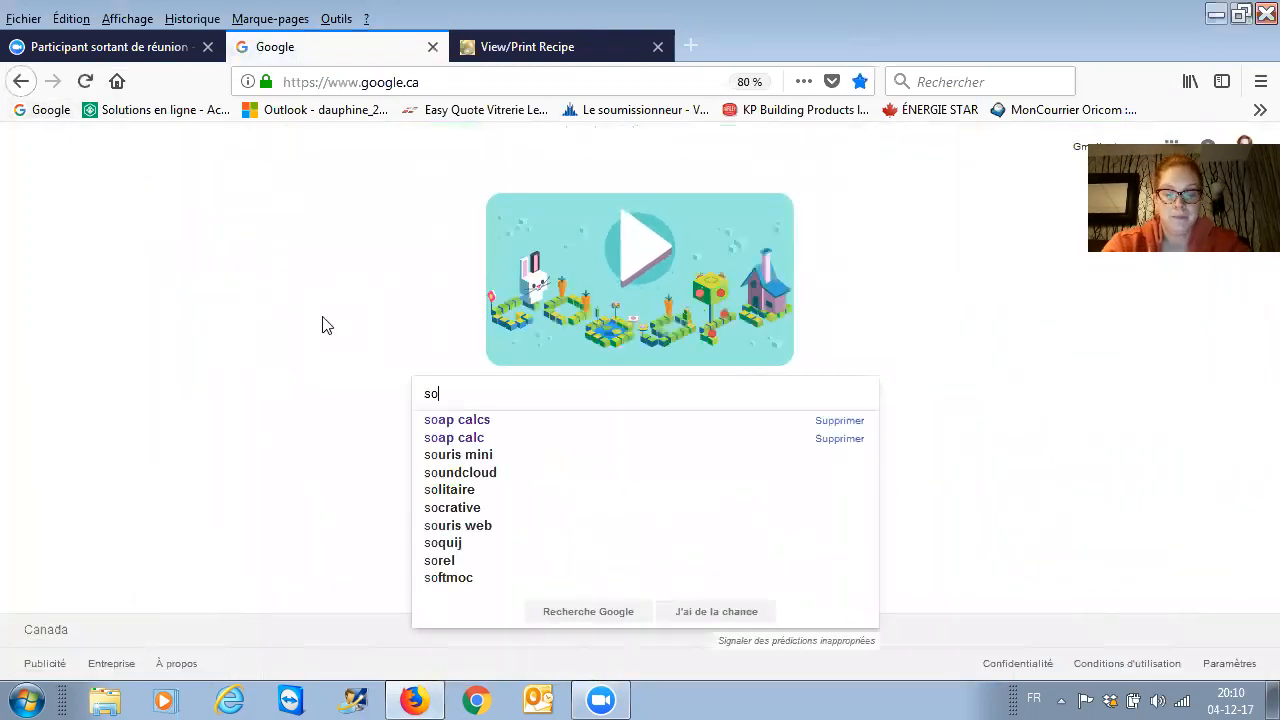
{"action": "key", "text": "Down"}
{"action": "key", "text": "Return"}
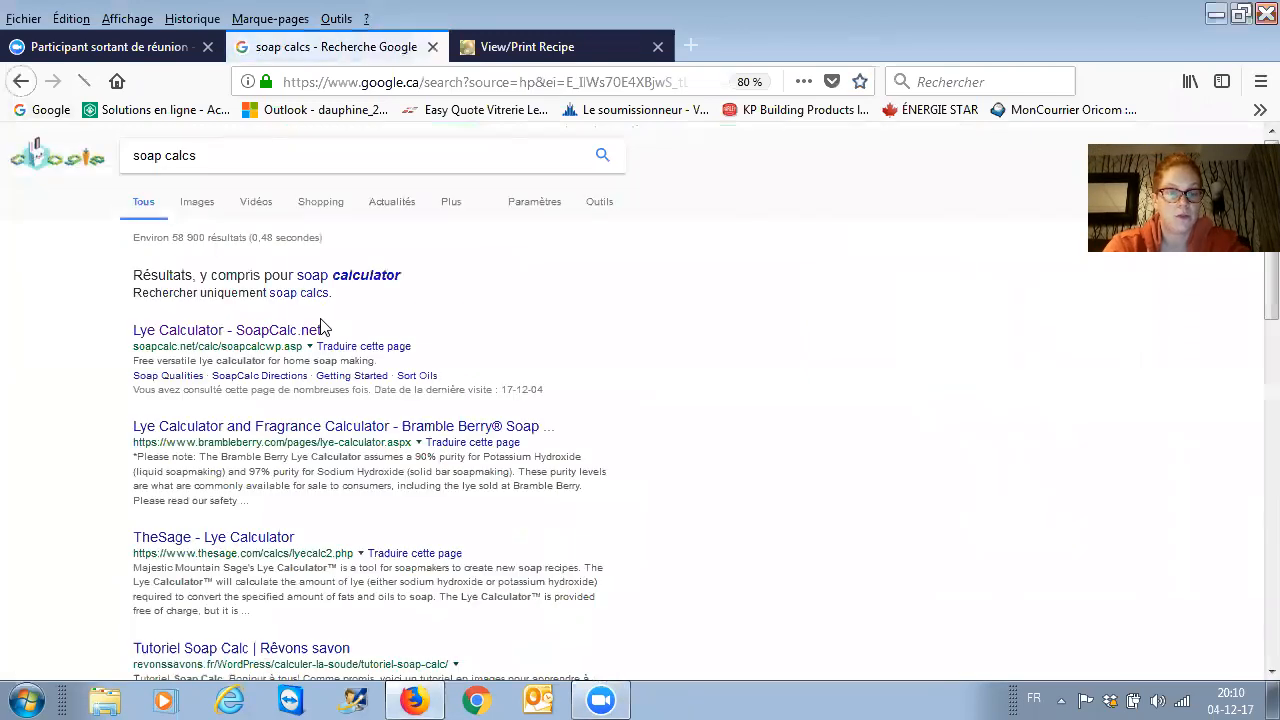
{"action": "left_click", "coordinate": [288, 338]}
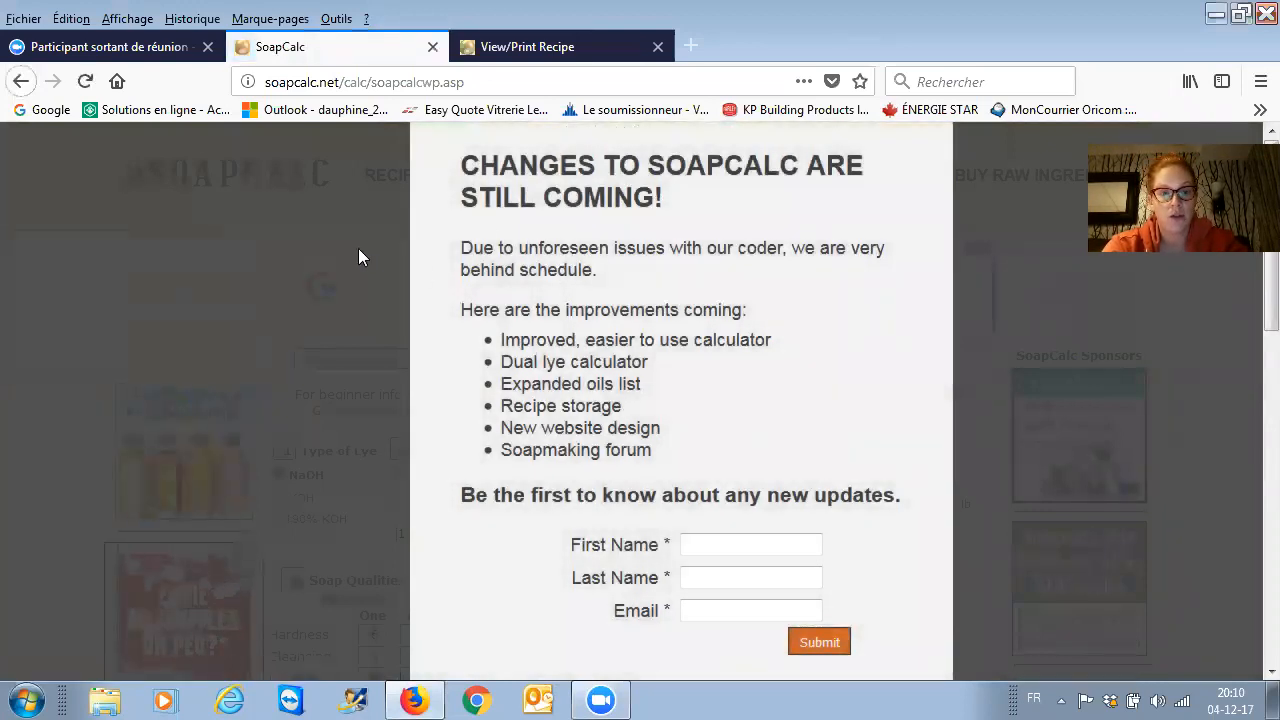
{"action": "left_click", "coordinate": [223, 332]}
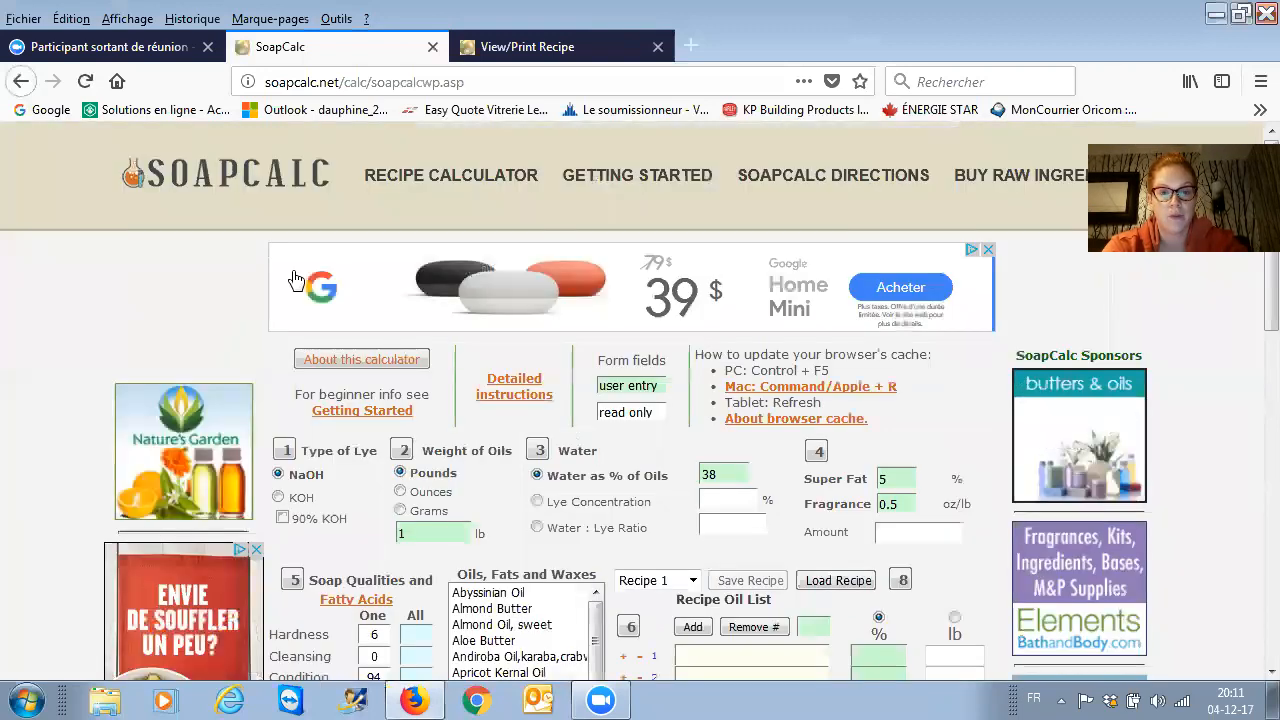
- Set the weight of oils to 1000 grams
{"action": "scroll", "coordinate": [296, 279], "scroll_direction": "down", "scroll_amount": 3}
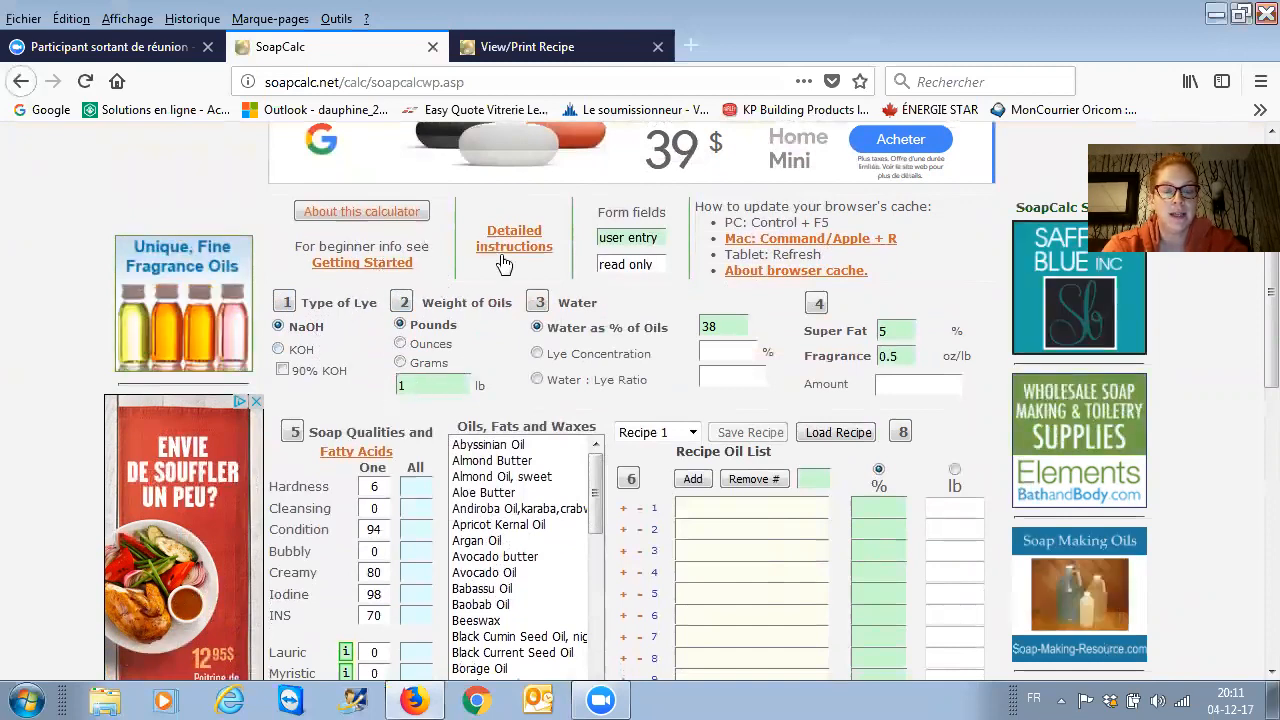
{"action": "left_click", "coordinate": [402, 364]}
{"action": "left_click", "coordinate": [433, 385]}
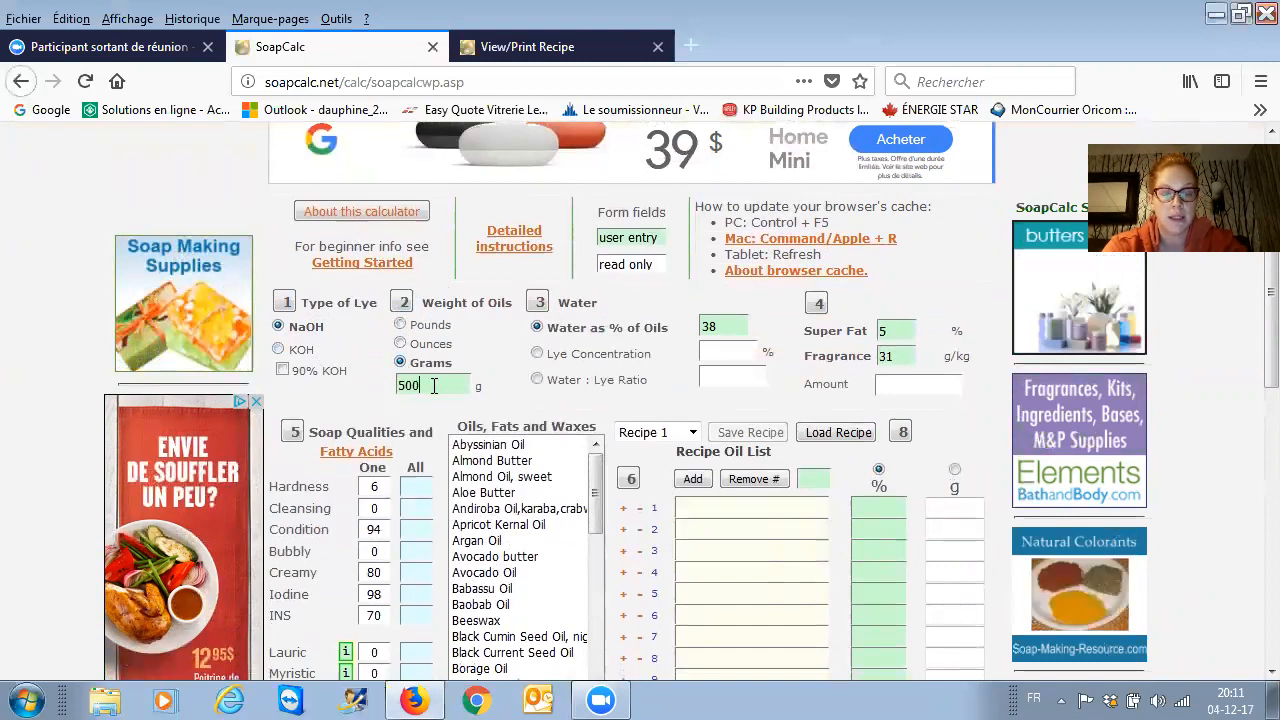
{"action": "key", "text": "BackSpace"}
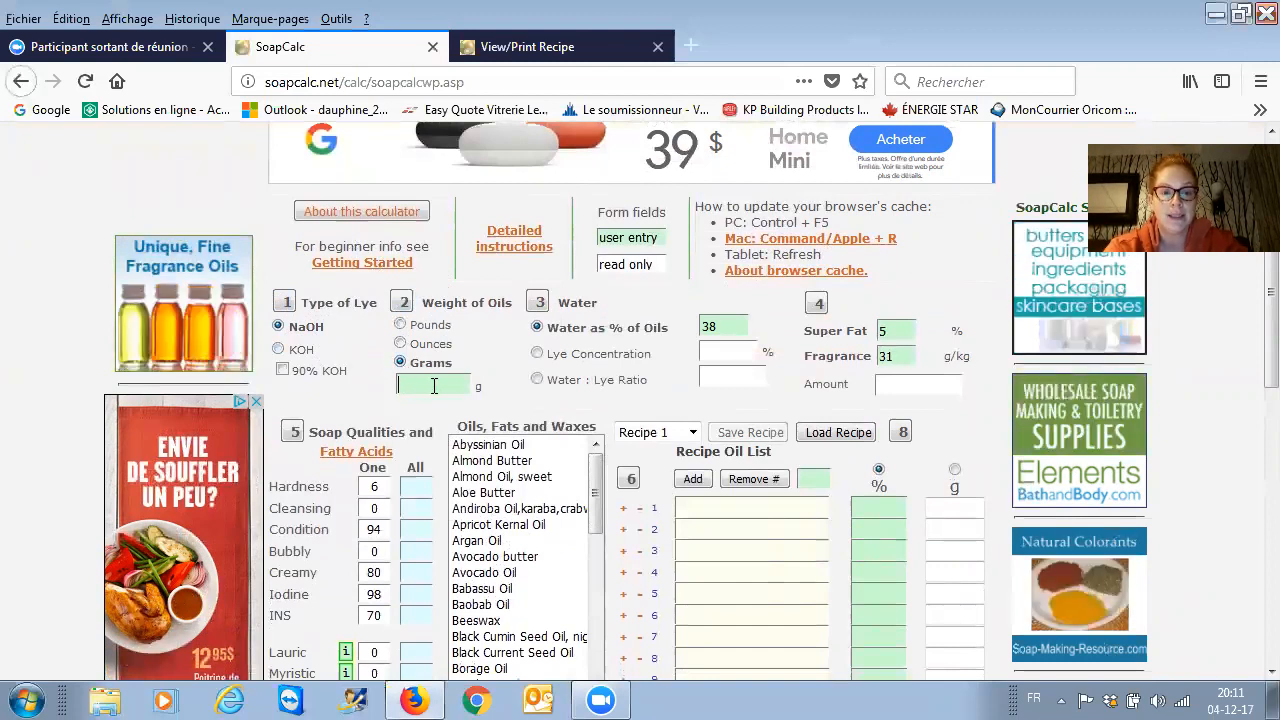
{"action": "key", "text": "BackSpace"}
{"action": "key", "text": "BackSpace"}
{"action": "type", "text": "1000"}
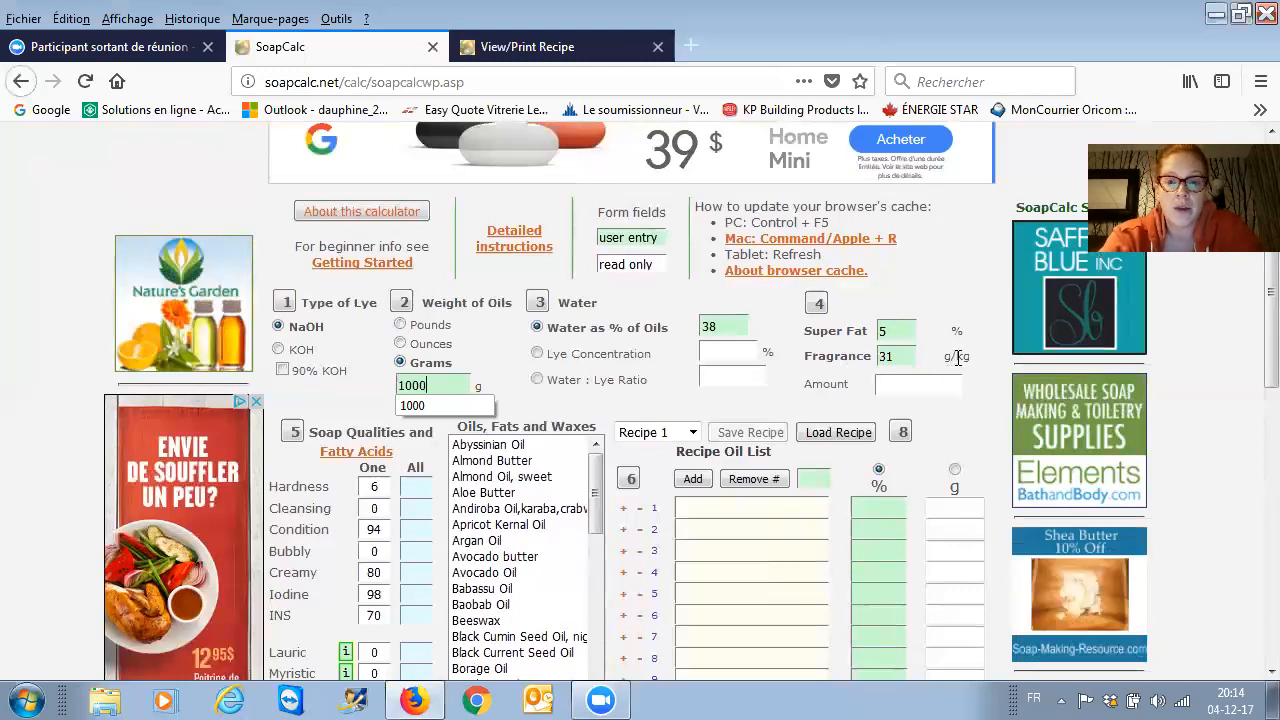
- Set the fragrance ratio to 20 g/kg
{"action": "left_click", "coordinate": [902, 357]}
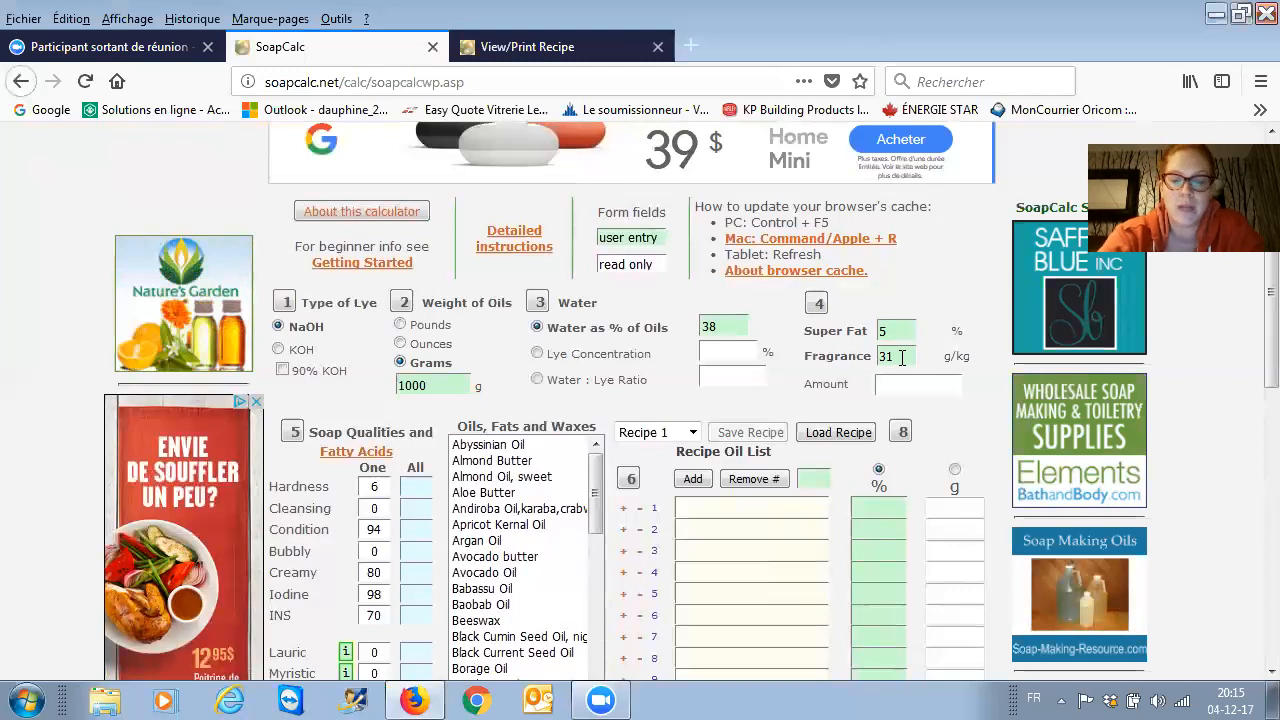
{"action": "key", "text": "BackSpace"}
{"action": "type", "text": "20"}
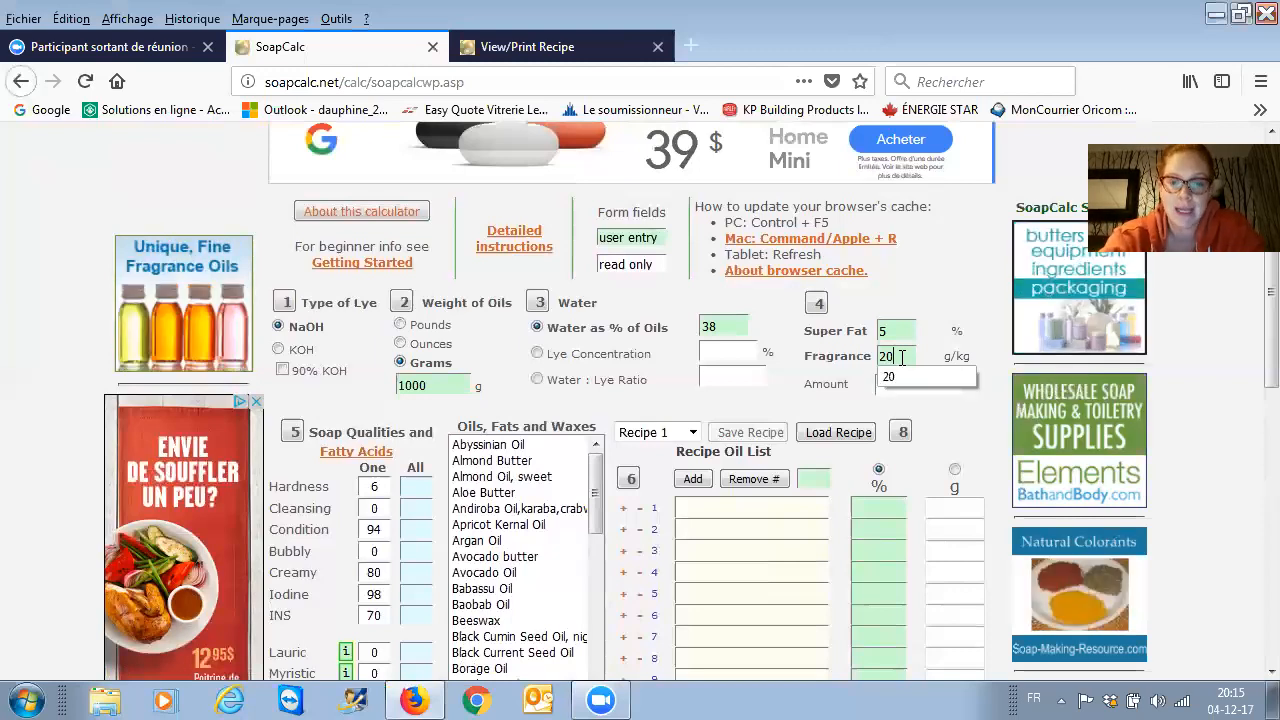
- Add Cocoa Butter as the first ingredient of the recipe oil list
{"action": "scroll", "coordinate": [901, 357], "scroll_direction": "down", "scroll_amount": 3}
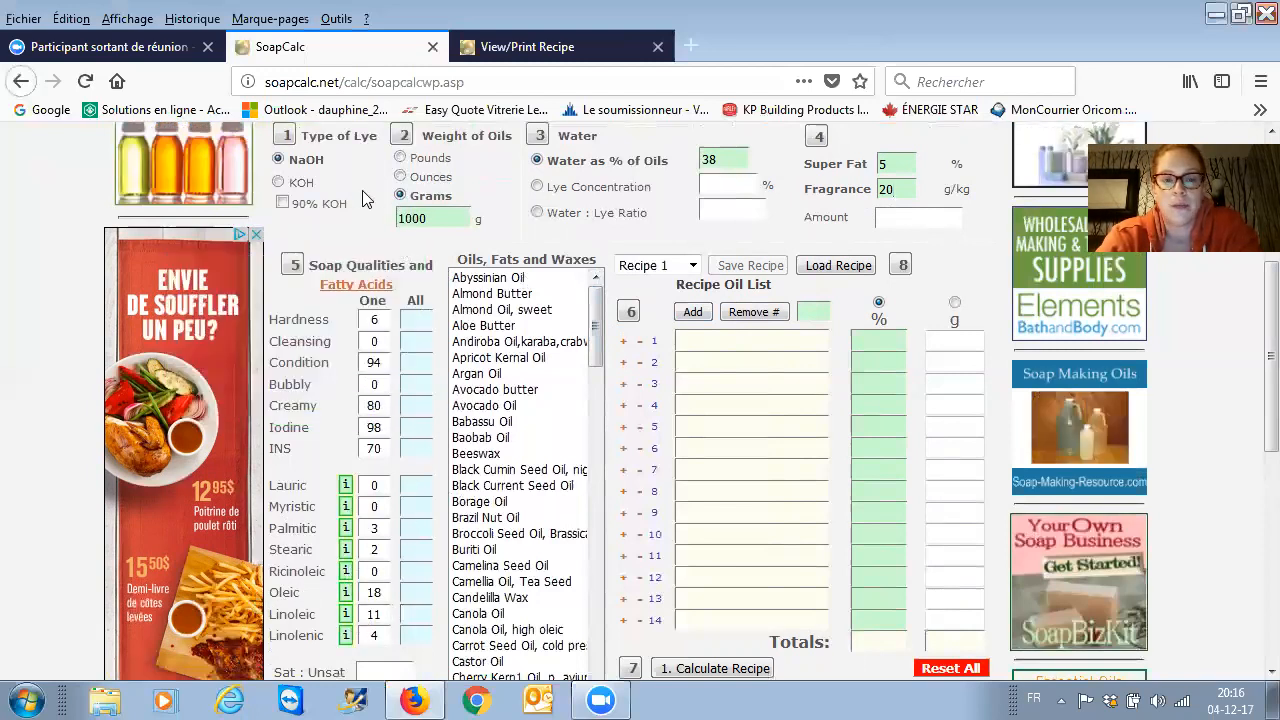
{"action": "mouse_move", "coordinate": [355, 448]}
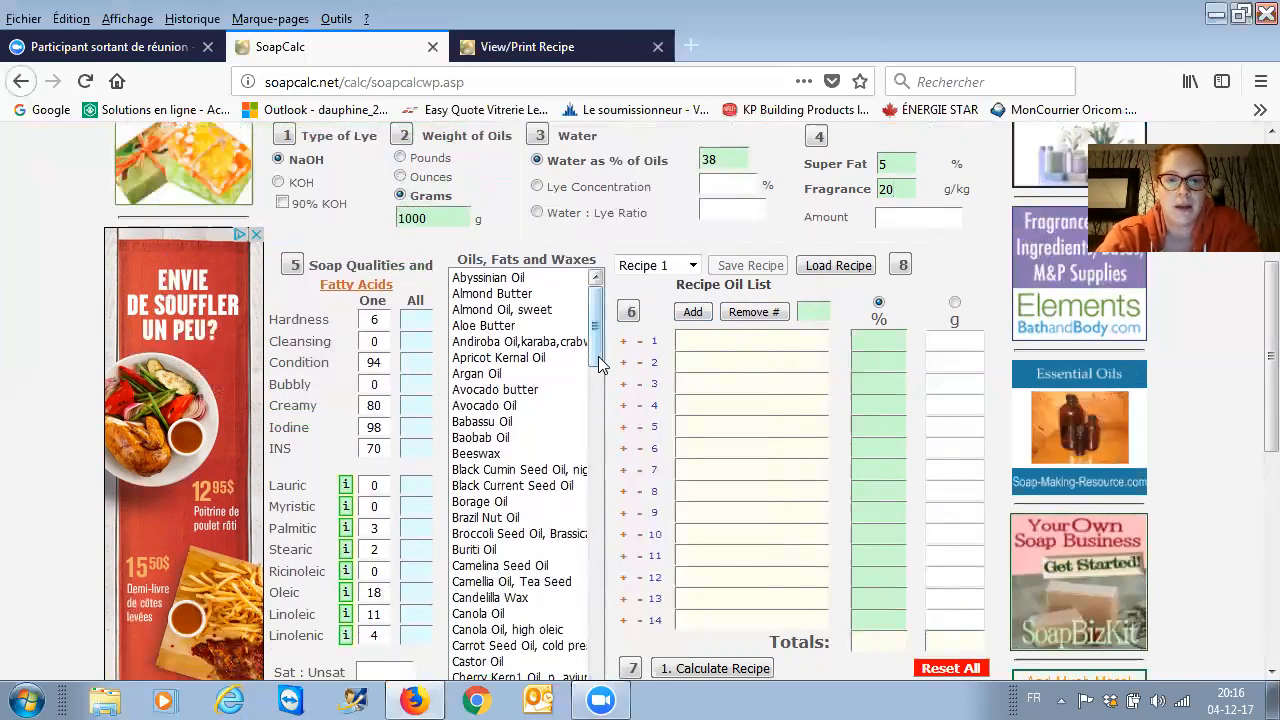
{"action": "left_click_drag", "start_coordinate": [592, 354], "coordinate": [590, 414]}
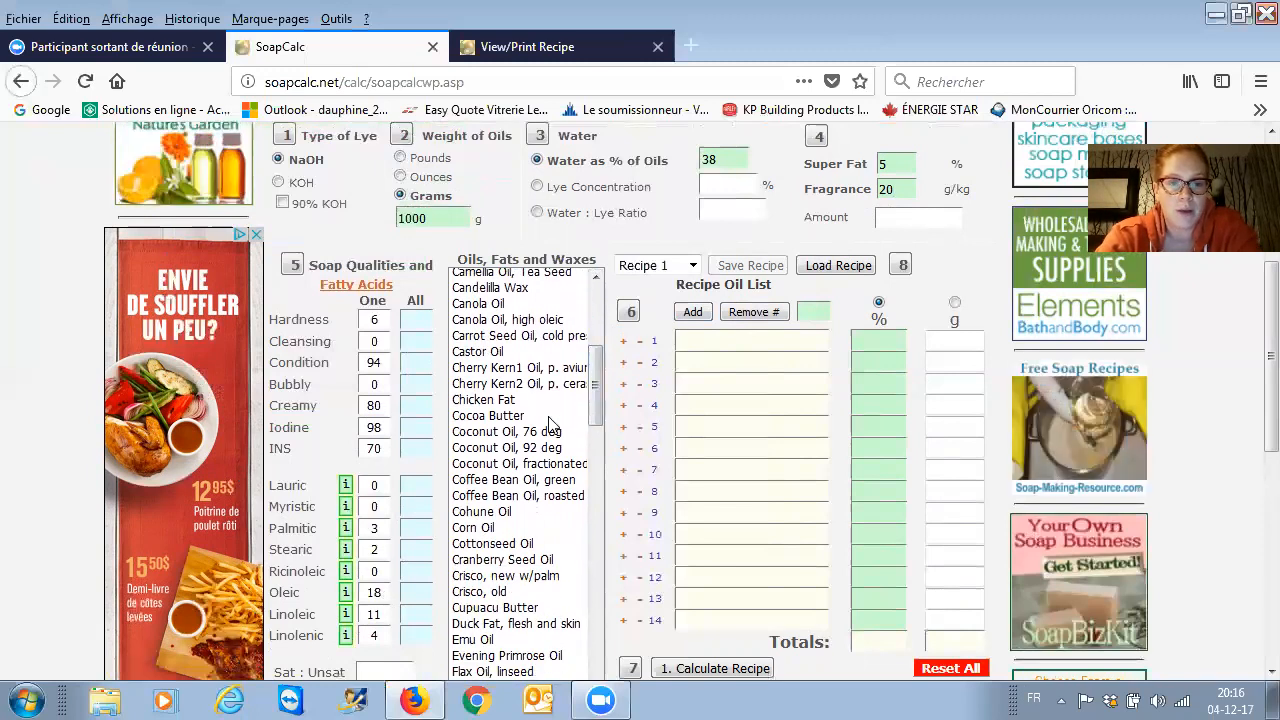
{"action": "left_click", "coordinate": [506, 418]}
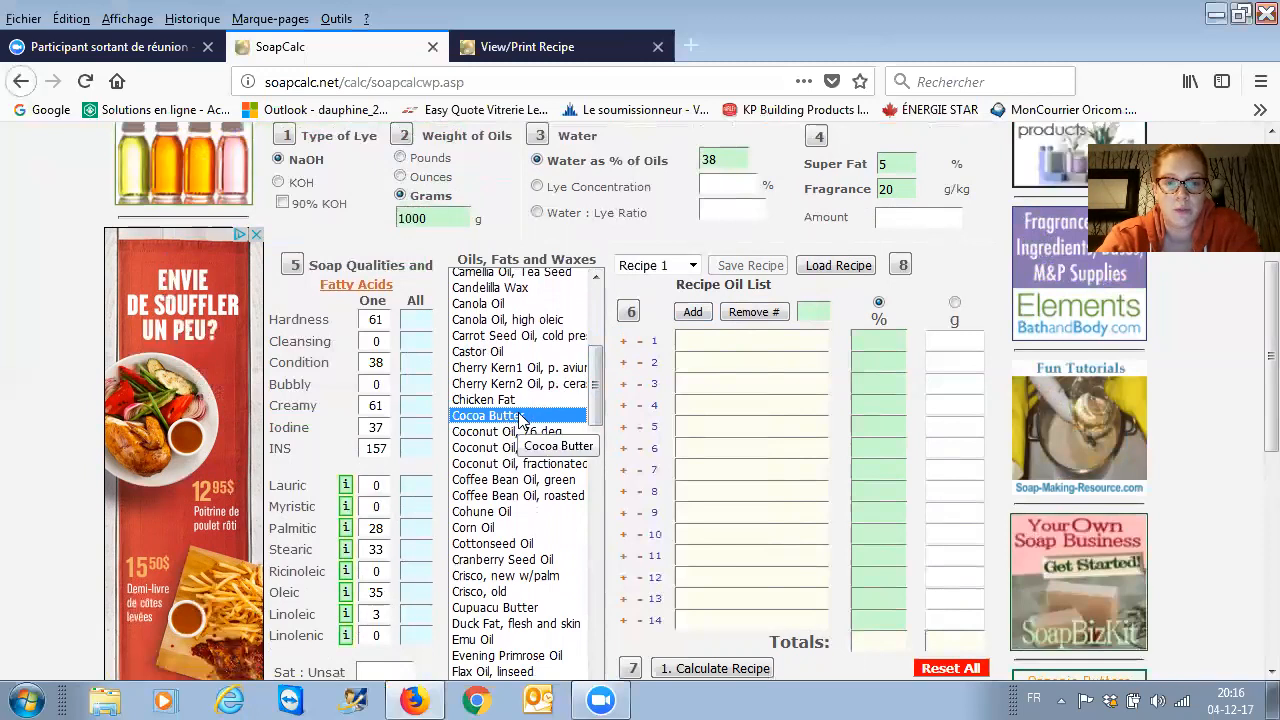
{"action": "left_click", "coordinate": [686, 313]}
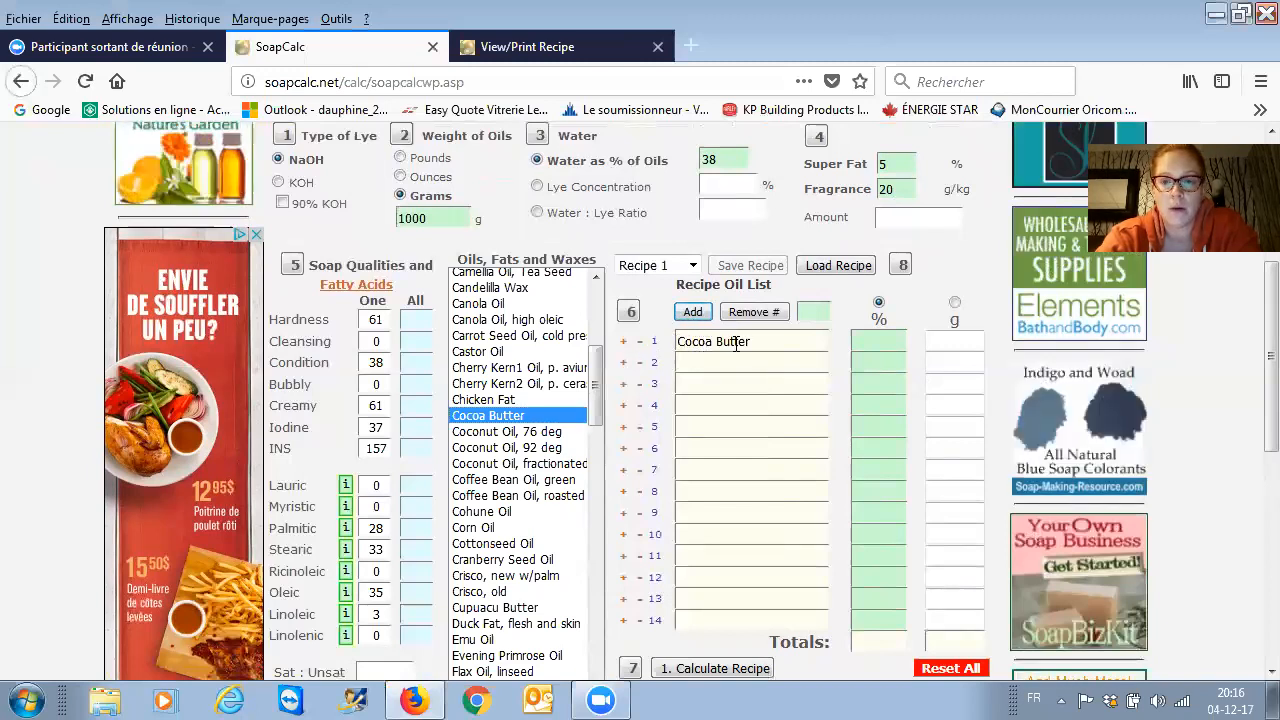
- Add Olive Oil as the second ingredient of the recipe oil list
{"action": "left_click_drag", "start_coordinate": [592, 385], "coordinate": [598, 550]}
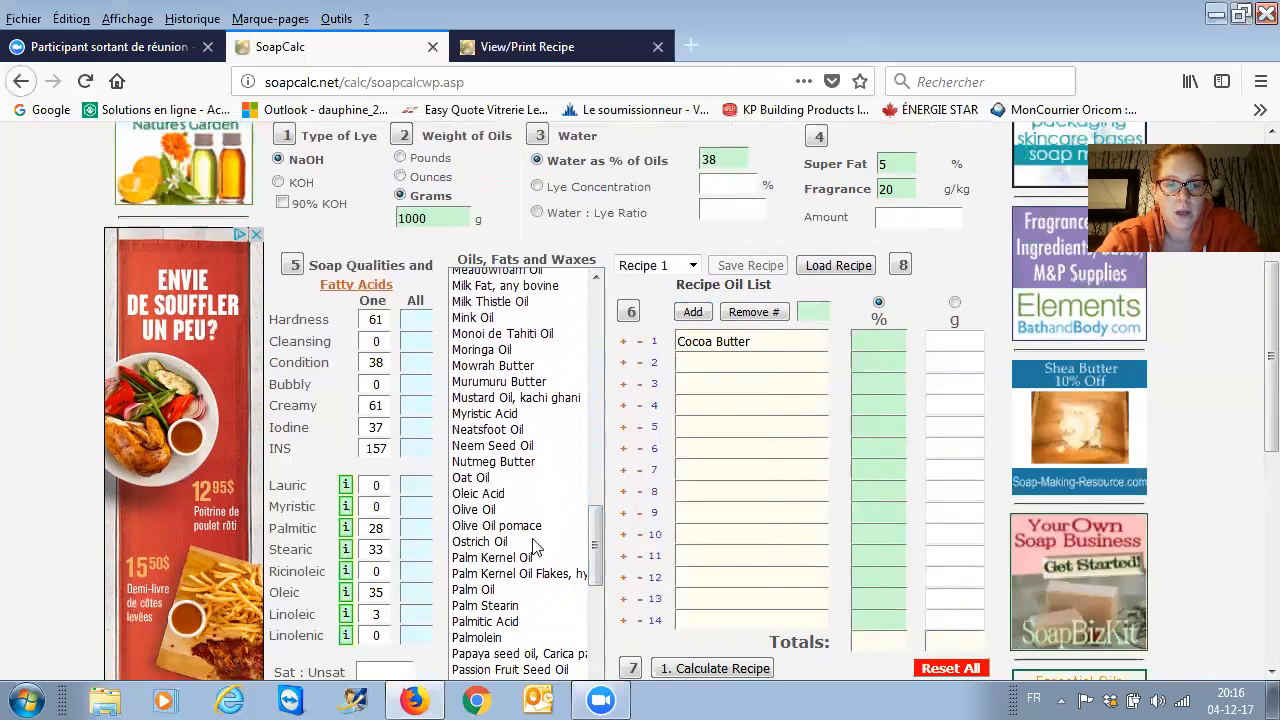
{"action": "left_click", "coordinate": [497, 511]}
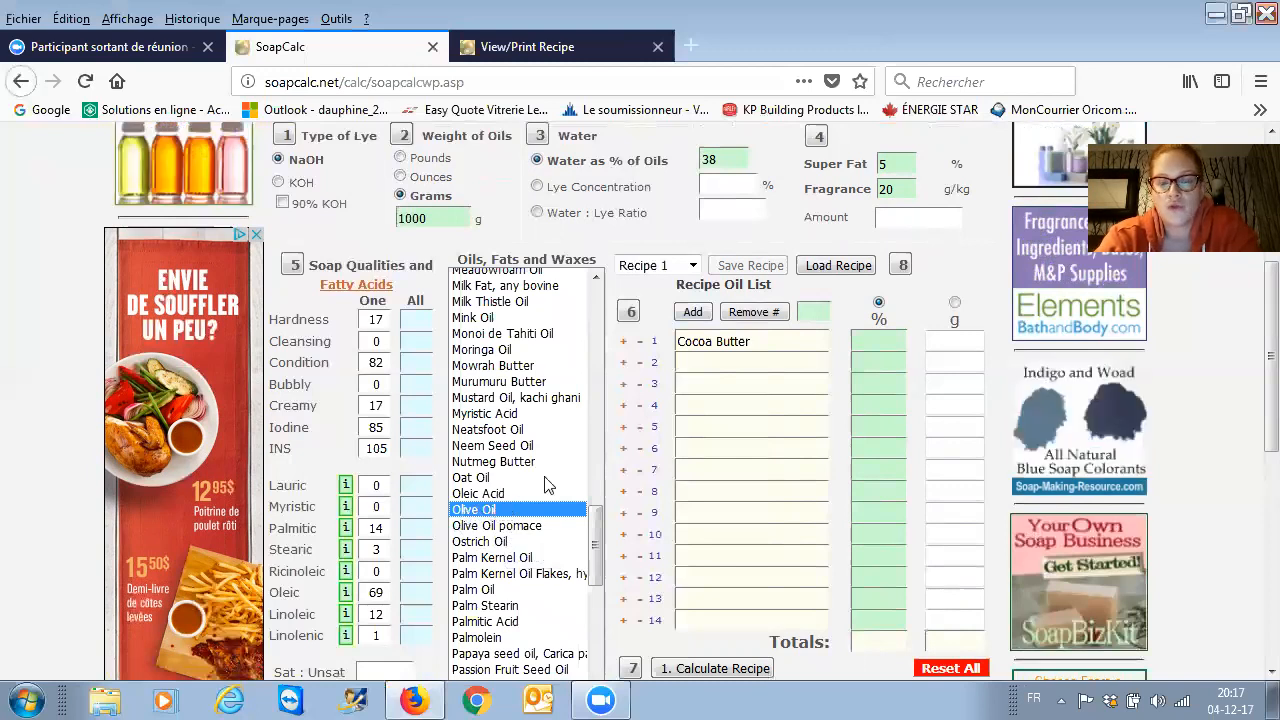
{"action": "left_click", "coordinate": [690, 312]}
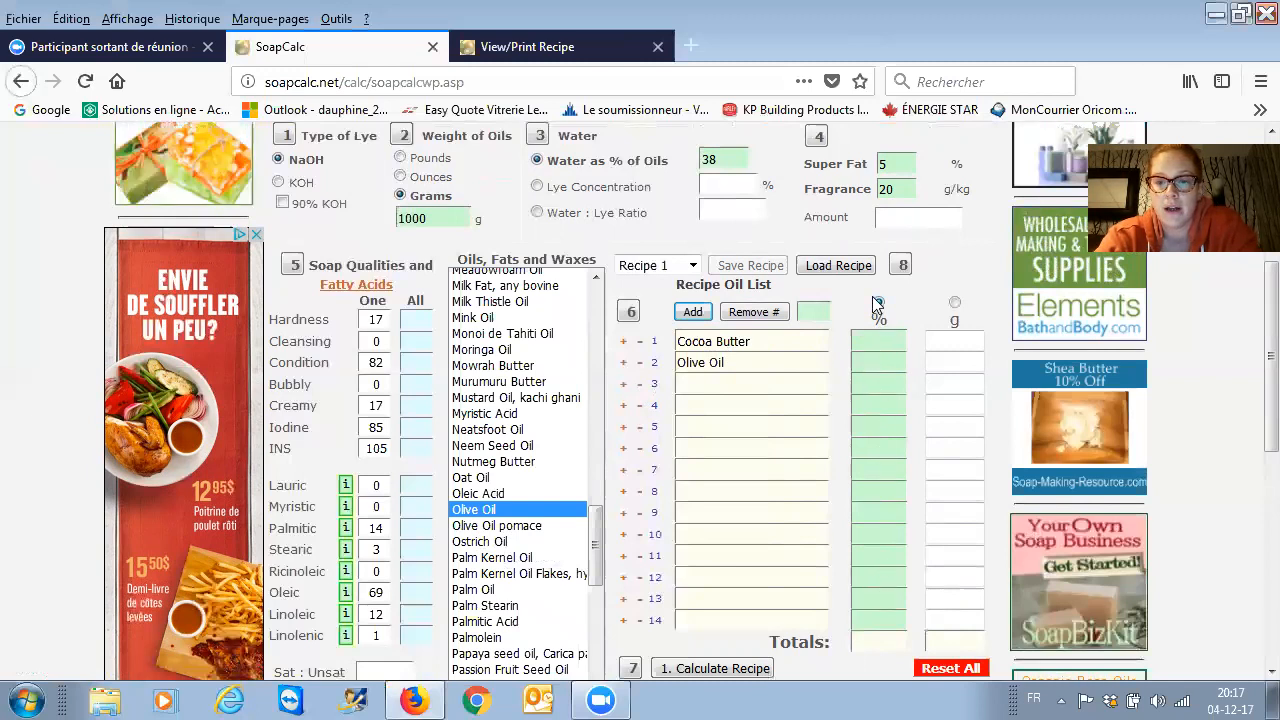
- With oil amounts entered as percentages, set Cocoa Butter to 40% and Olive Oil to 60%
{"action": "left_click", "coordinate": [954, 304]}
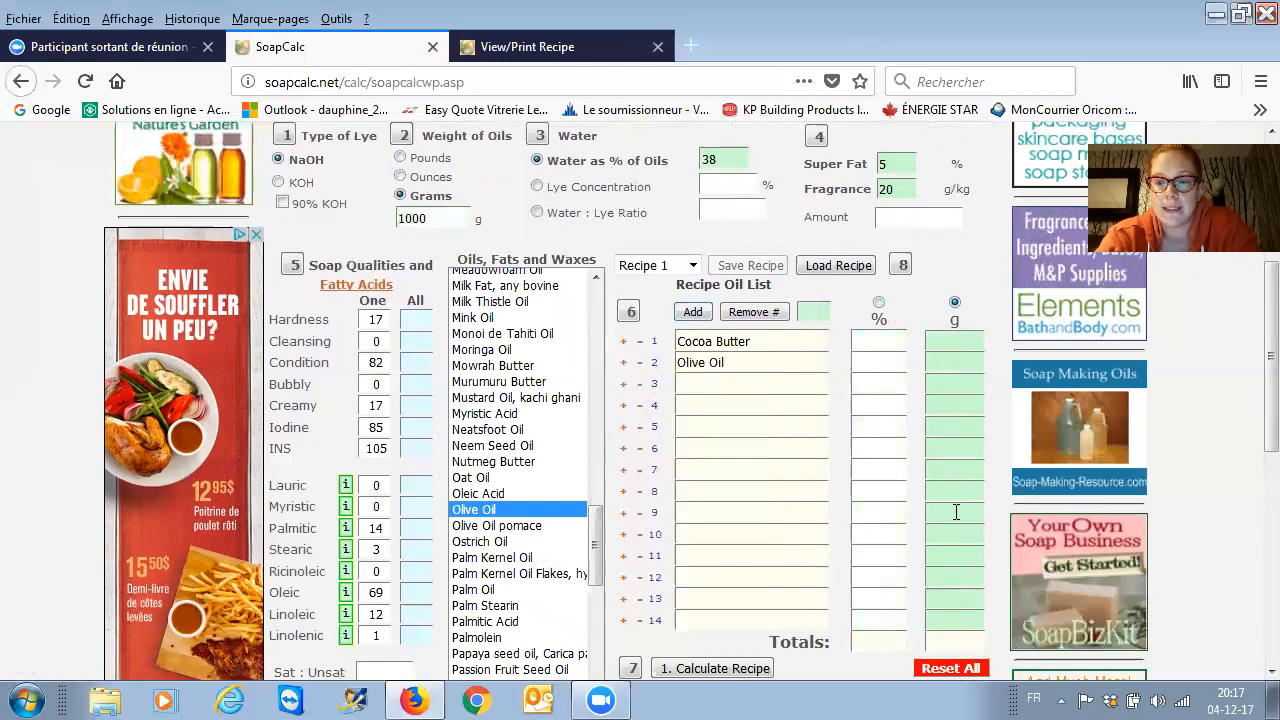
{"action": "left_click", "coordinate": [876, 310]}
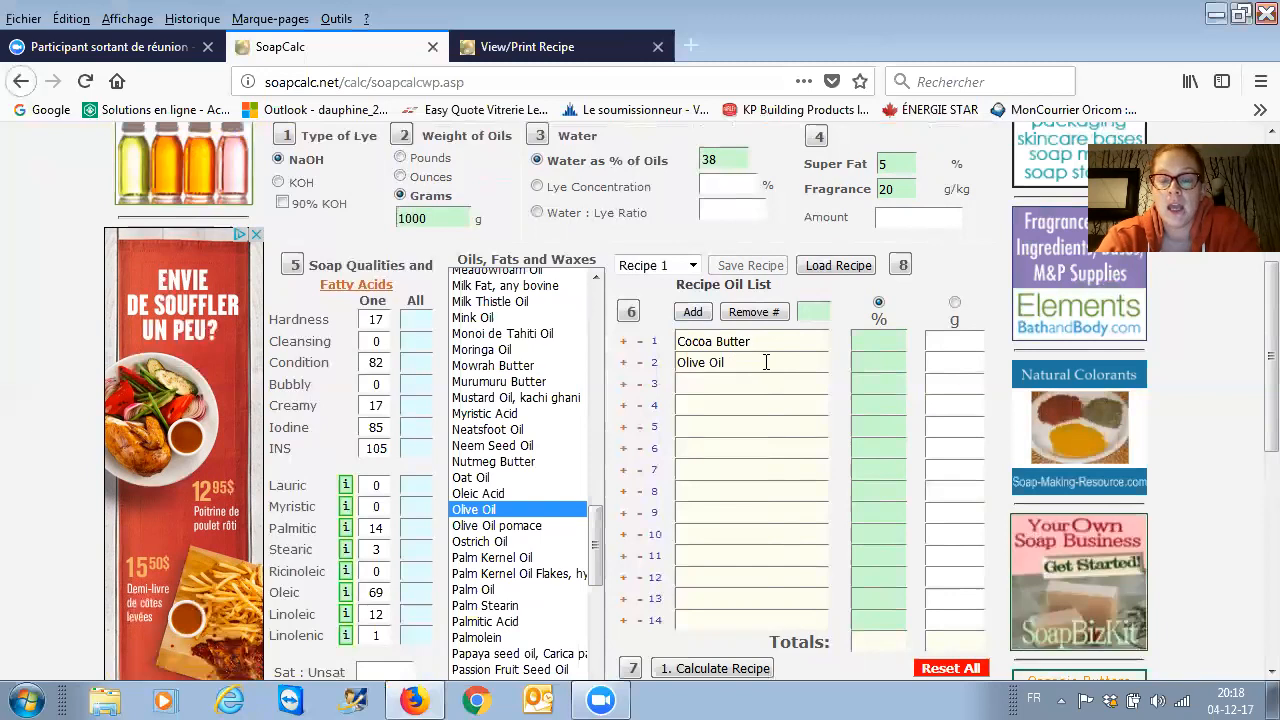
{"action": "left_click", "coordinate": [754, 341]}
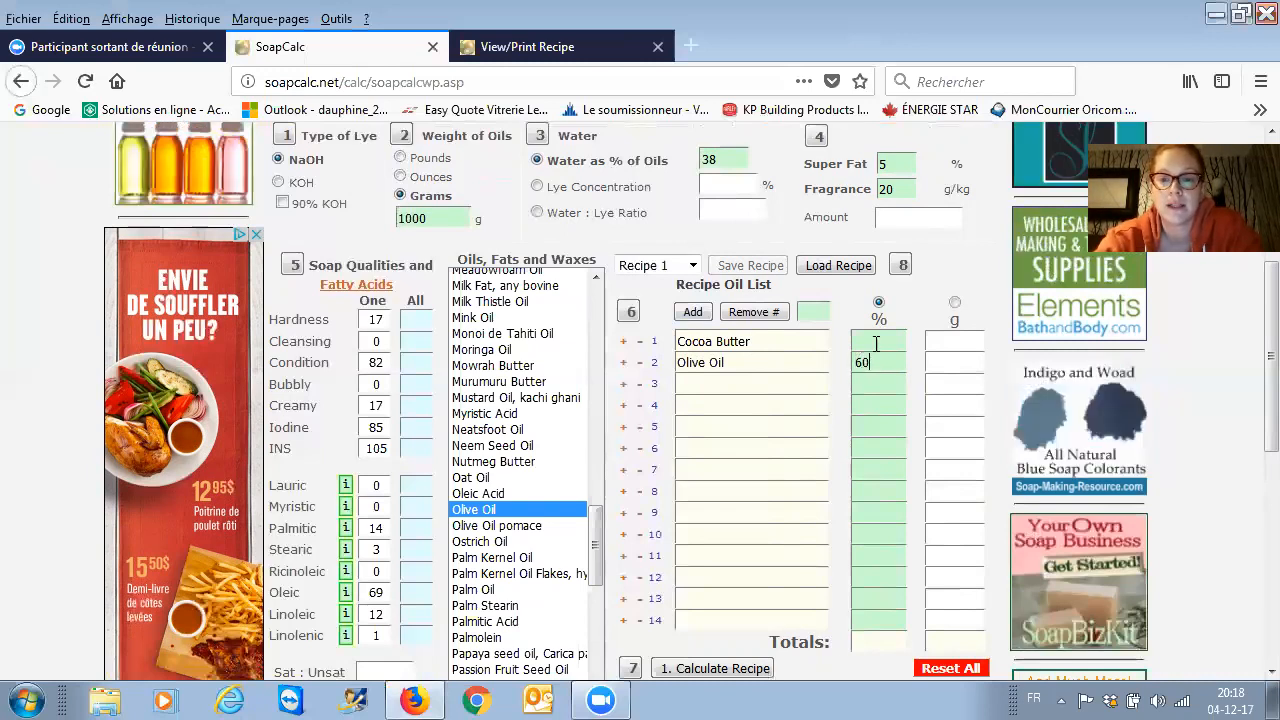
{"action": "type", "text": "40"}
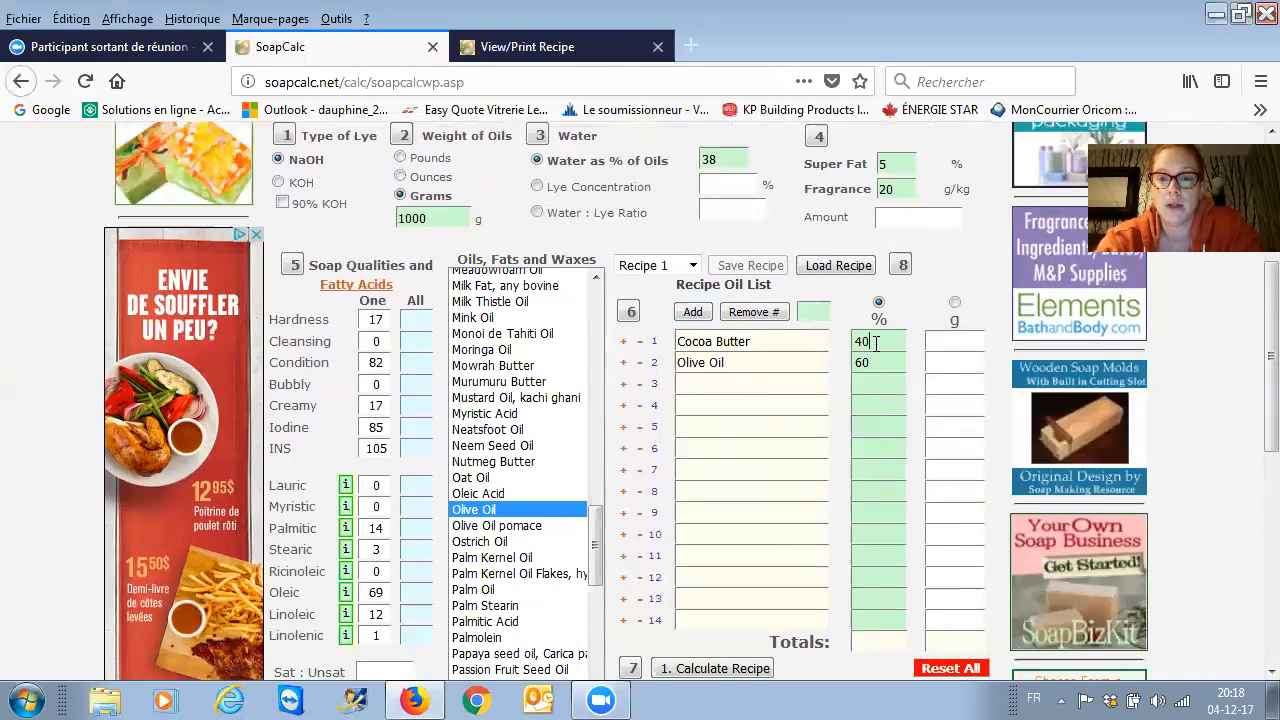
- Calculate the recipe and open its printable view
{"action": "scroll", "coordinate": [876, 343], "scroll_direction": "down", "scroll_amount": 3}
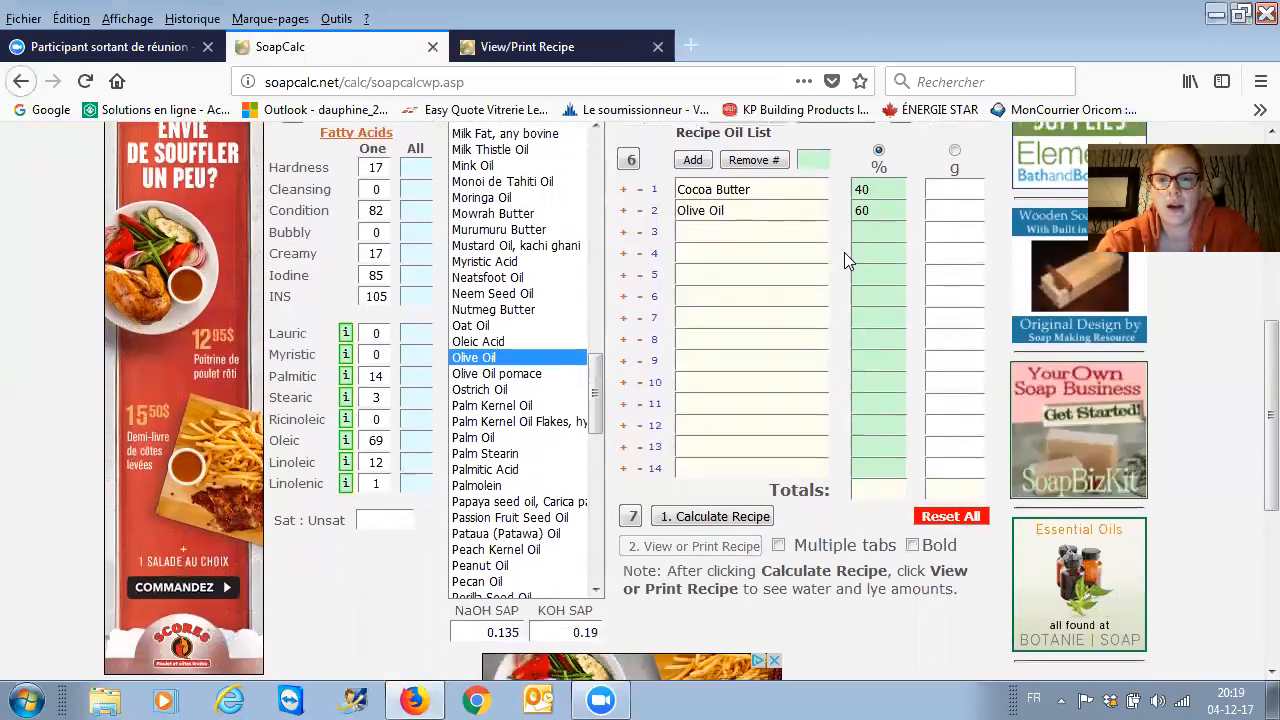
{"action": "left_click", "coordinate": [737, 518]}
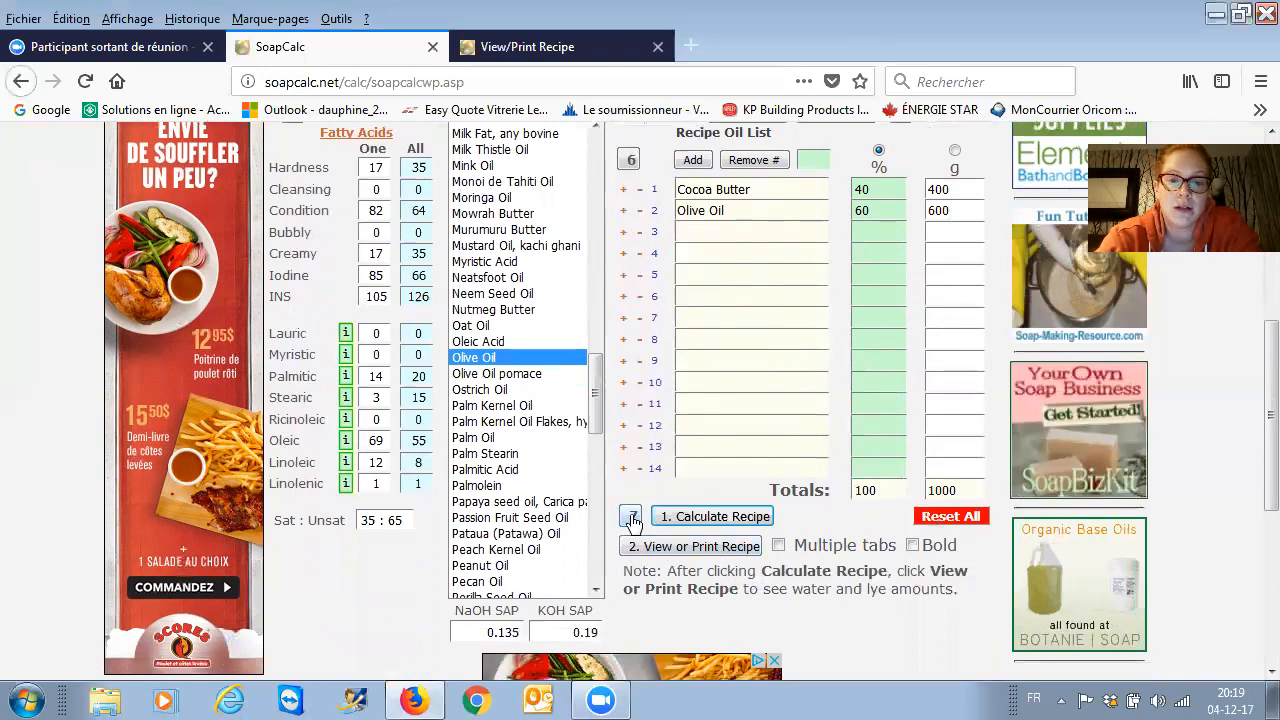
{"action": "left_click", "coordinate": [686, 548]}
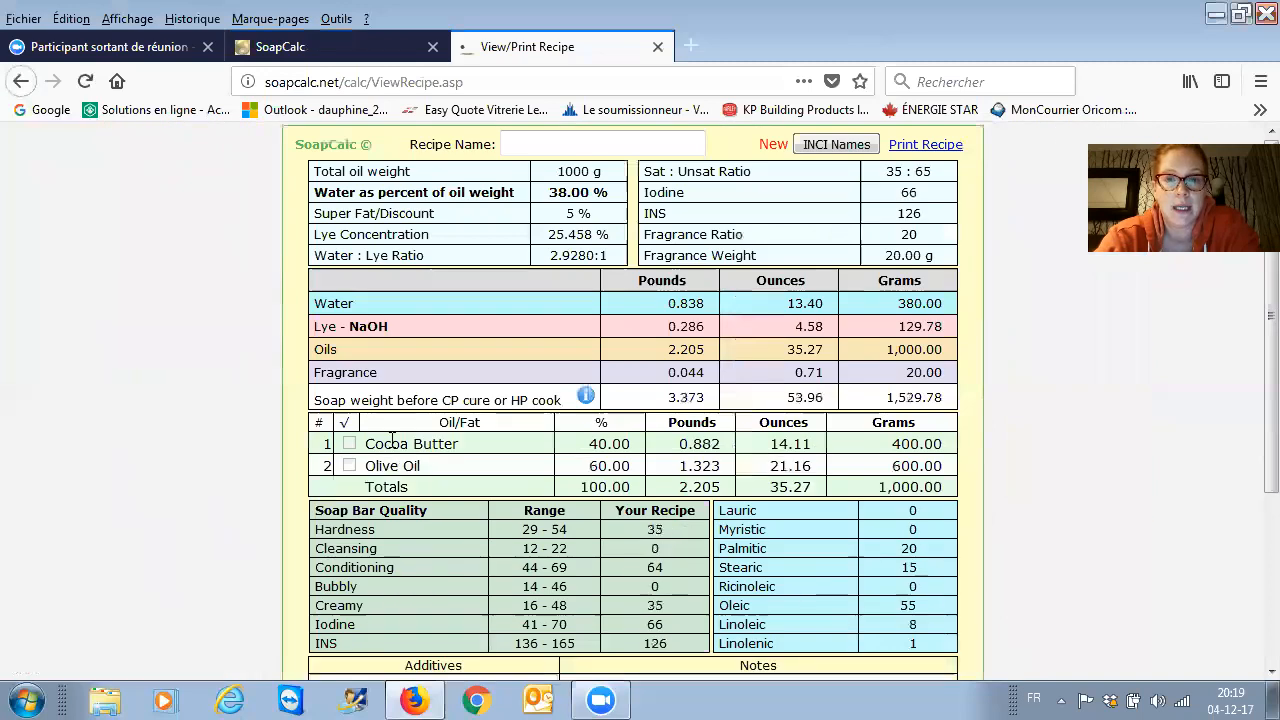
- Name the recipe "savon choco menthe"
{"action": "left_click", "coordinate": [572, 139]}
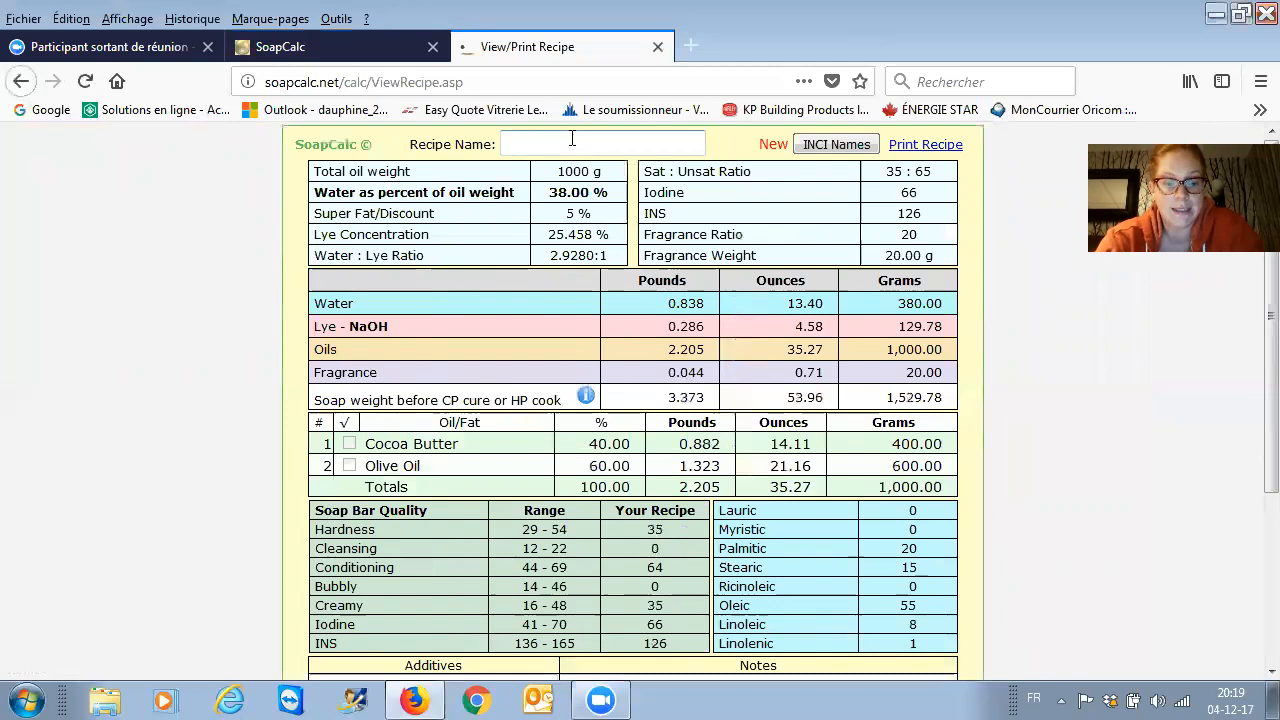
{"action": "type", "text": "savon "}
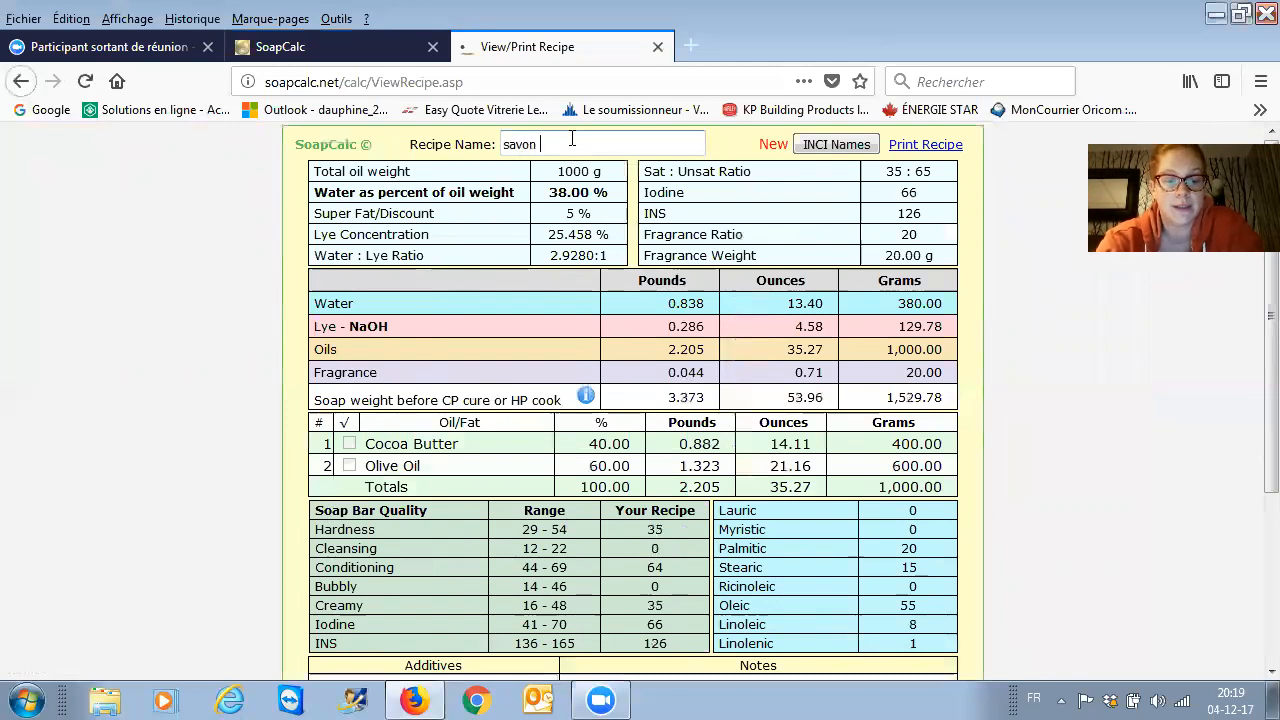
{"action": "type", "text": "choco-menthe"}
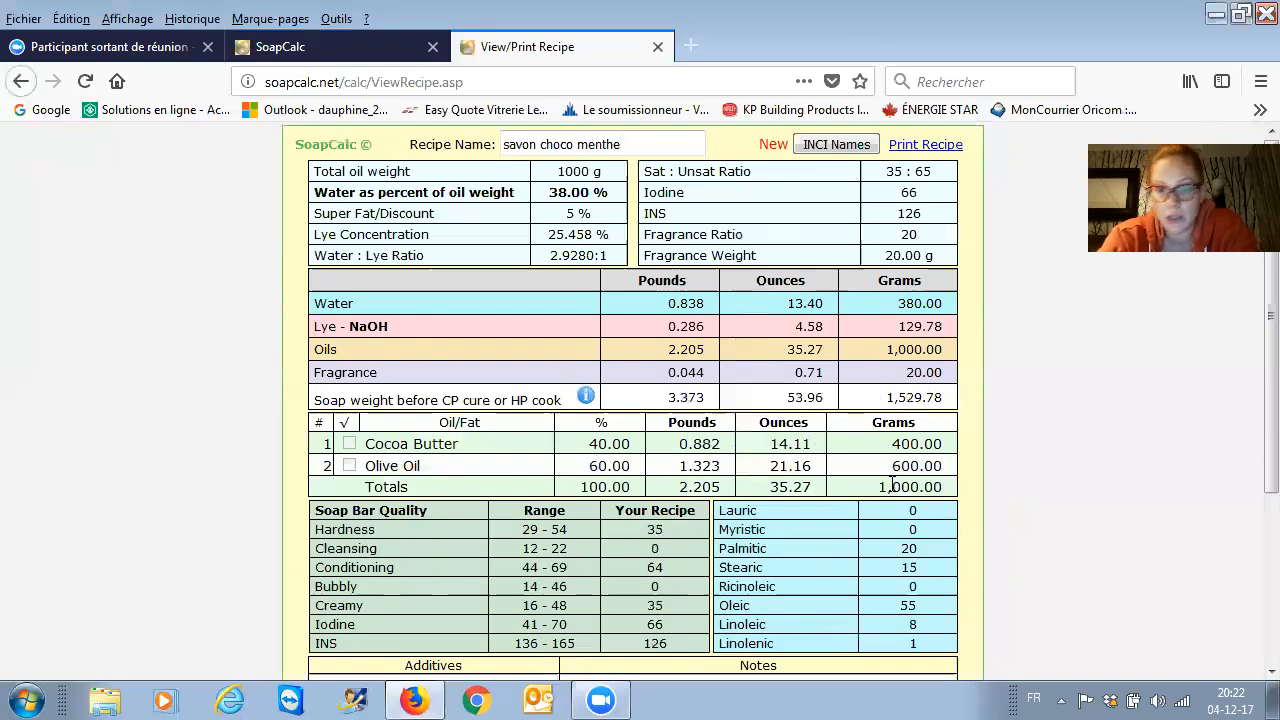
- List the mint essential oil in the recipe's Additives as "huile ess menthe: 20g"
{"action": "scroll", "coordinate": [720, 480], "scroll_direction": "down", "scroll_amount": 3}
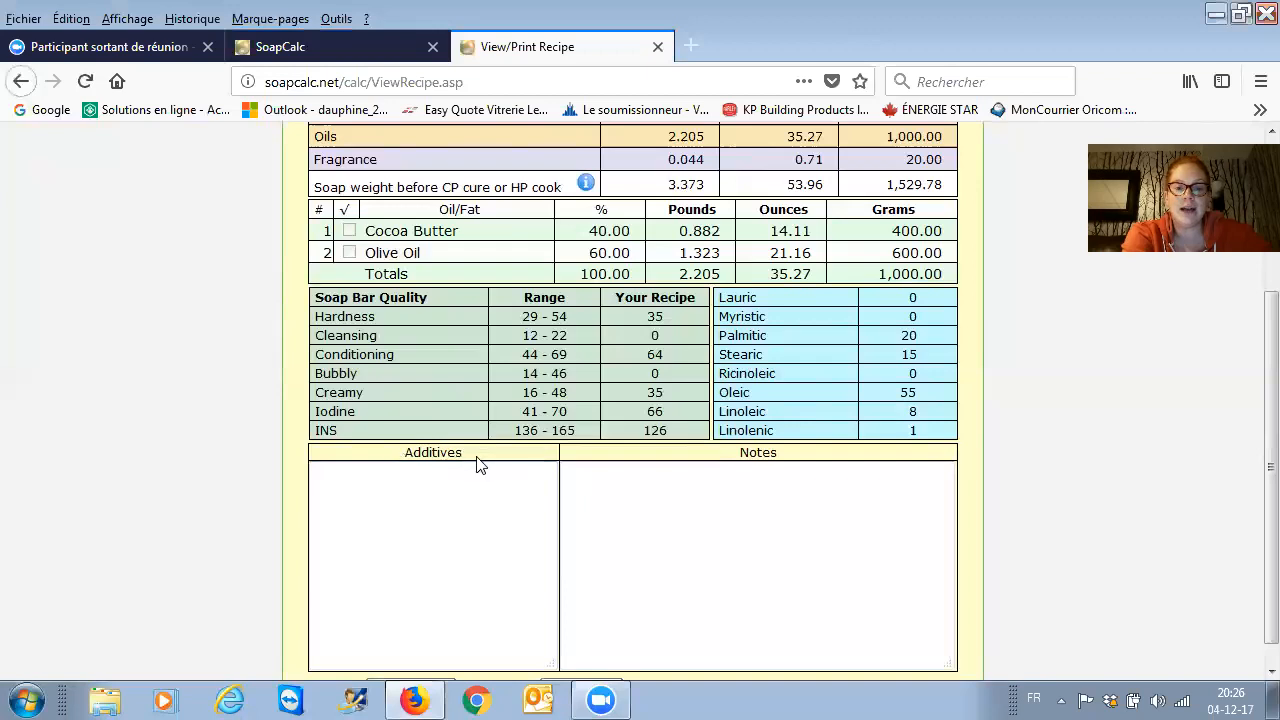
{"action": "left_click", "coordinate": [428, 487]}
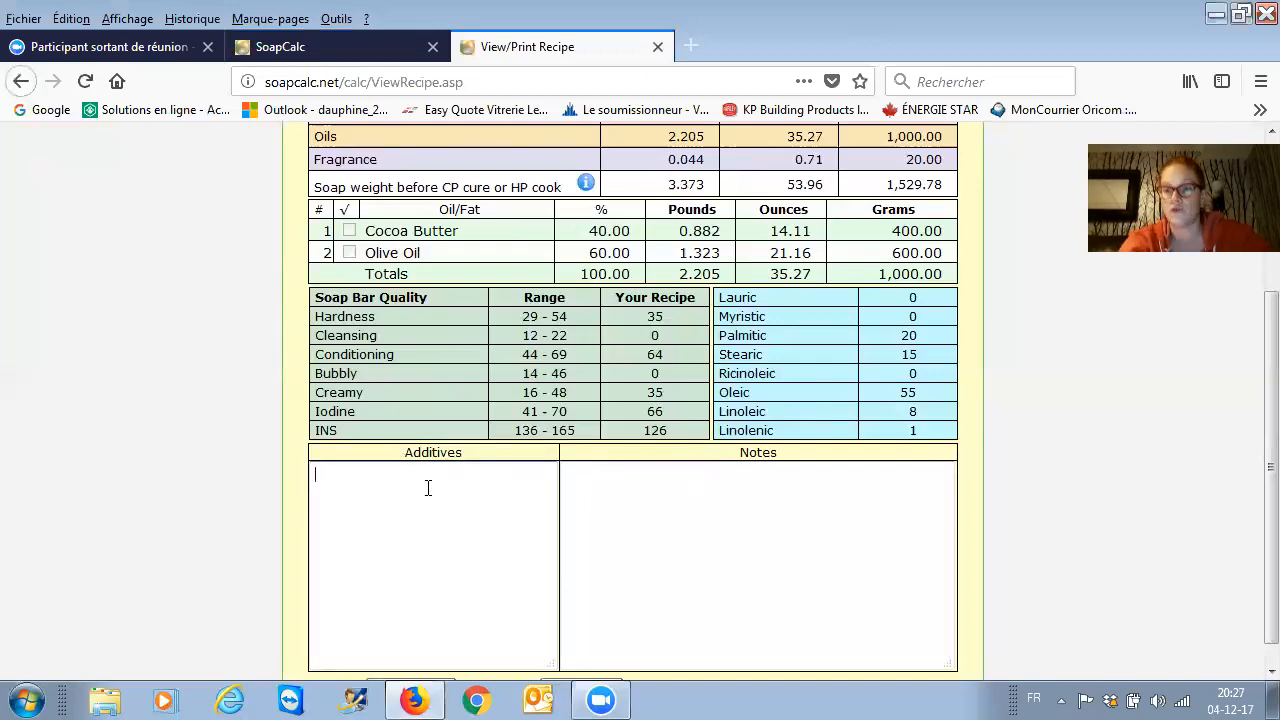
{"action": "type", "text": "fra"}
{"action": "key", "text": "BackSpace"}
{"action": "key", "text": "BackSpace"}
{"action": "key", "text": "BackSpace"}
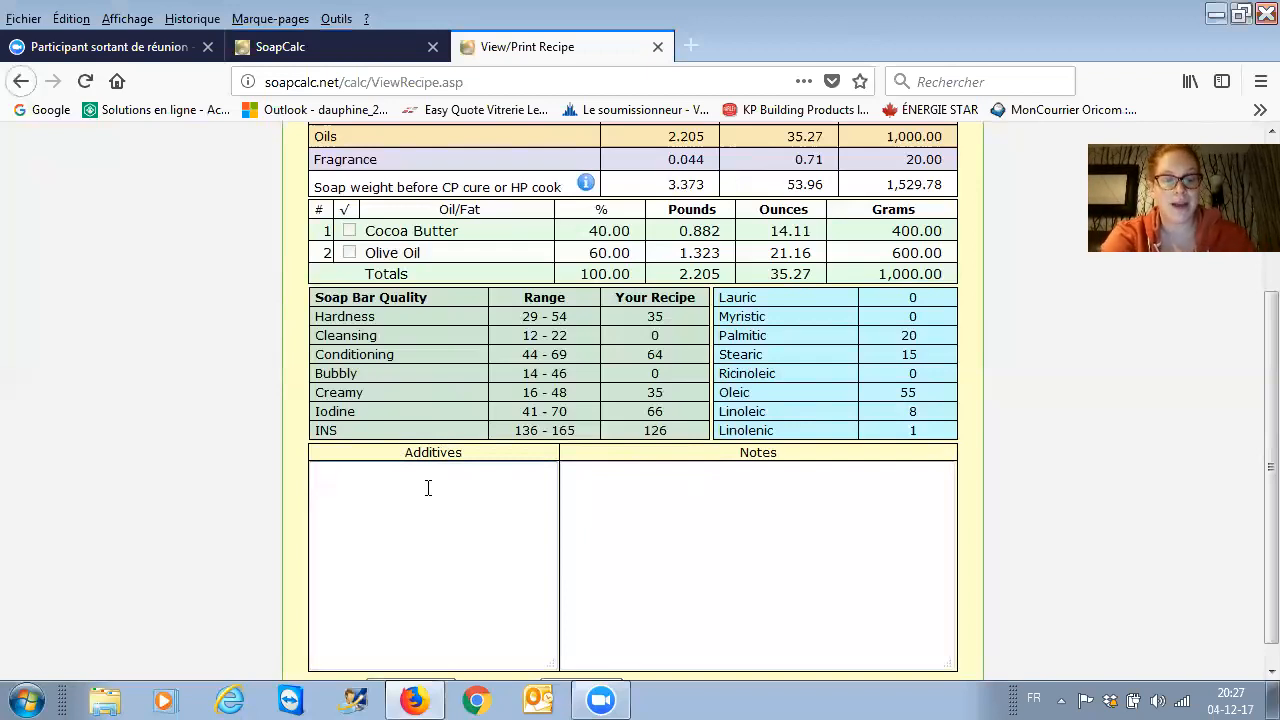
{"action": "type", "text": "huile "}
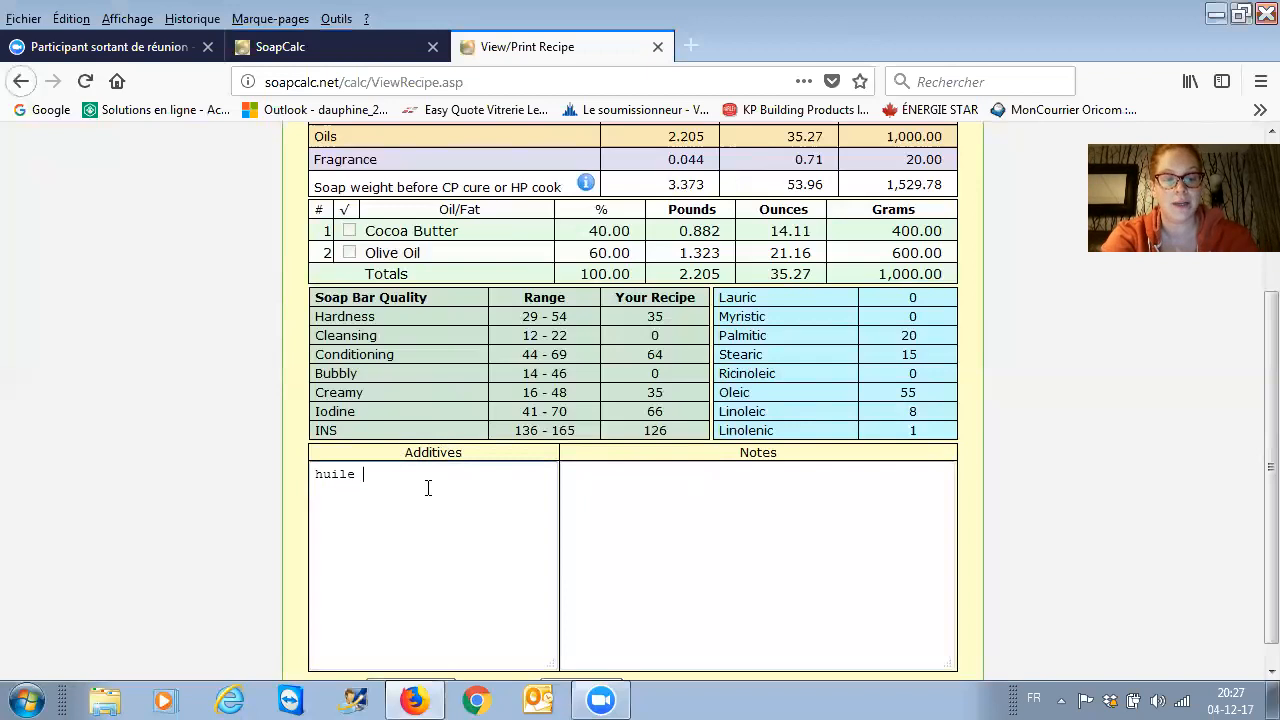
{"action": "type", "text": "ess menthe"}
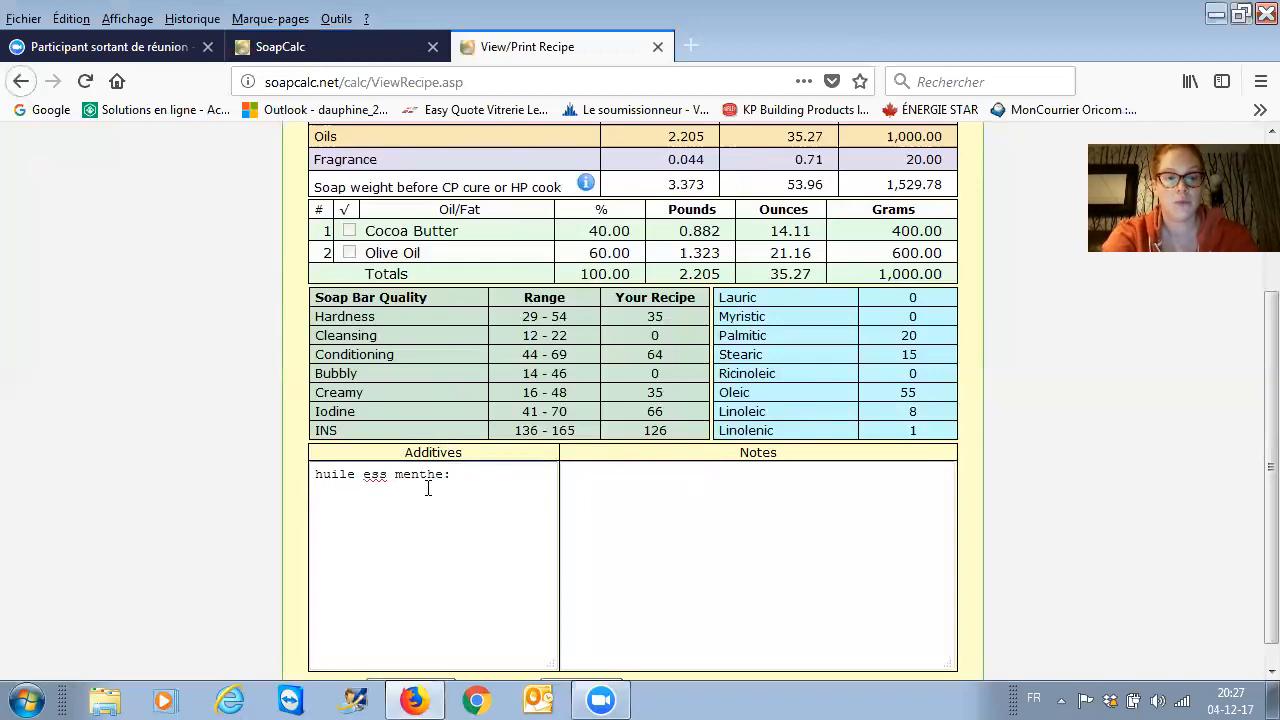
{"action": "type", "text": ": 20g  "}
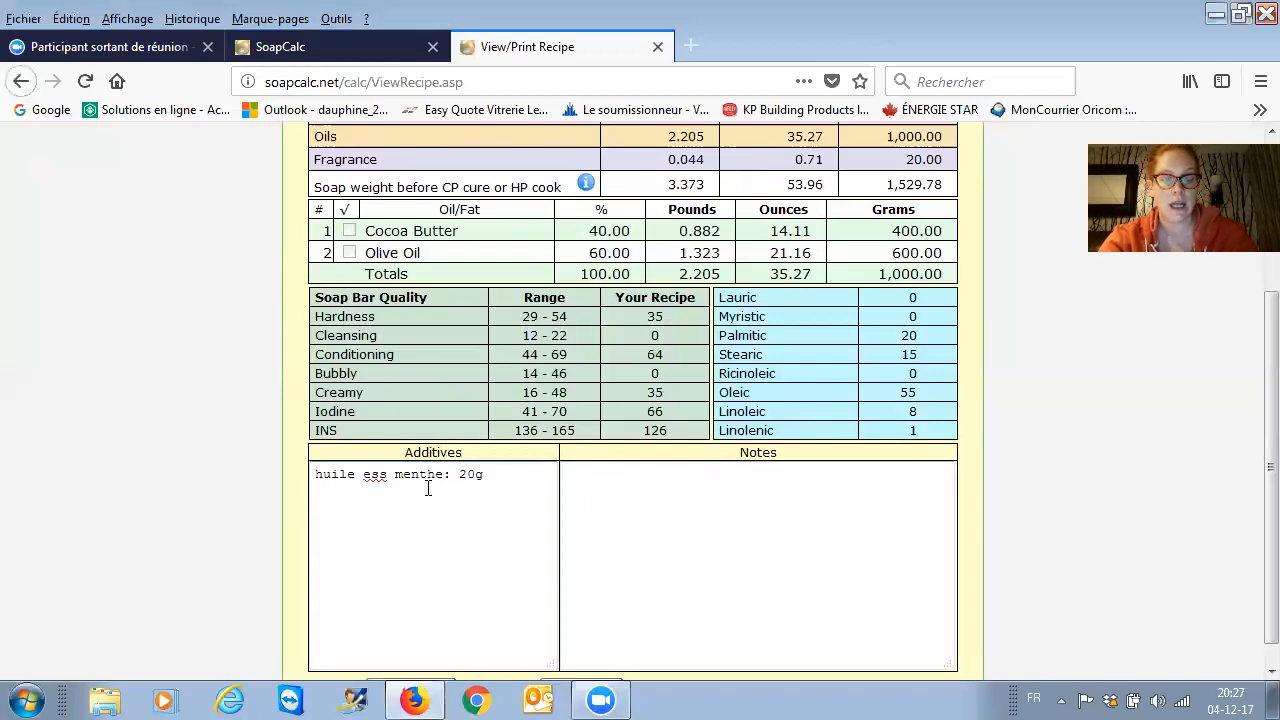
- Add a second entry, "cacao 1 c. soupe", below the mint oil in the Additives, separated by a blank line
{"action": "type", "text": "ca"}
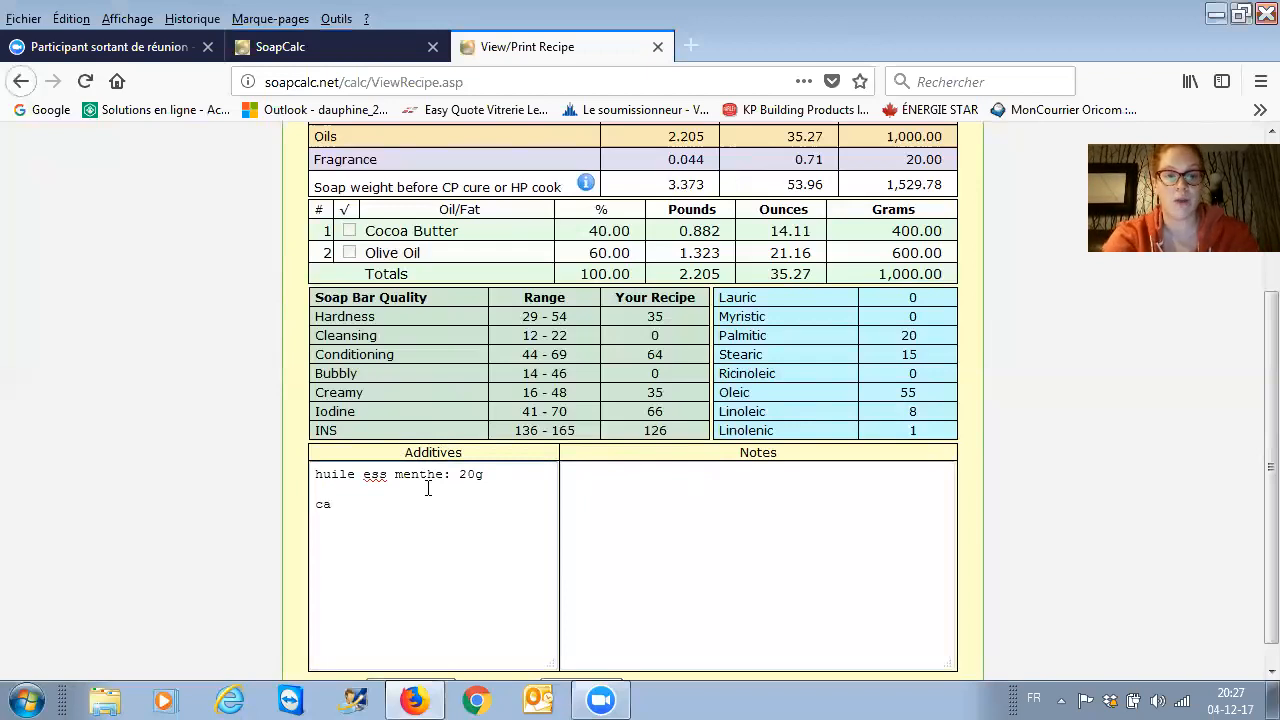
{"action": "type", "text": "cao 1 c,"}
{"action": "type", "text": "sou"}
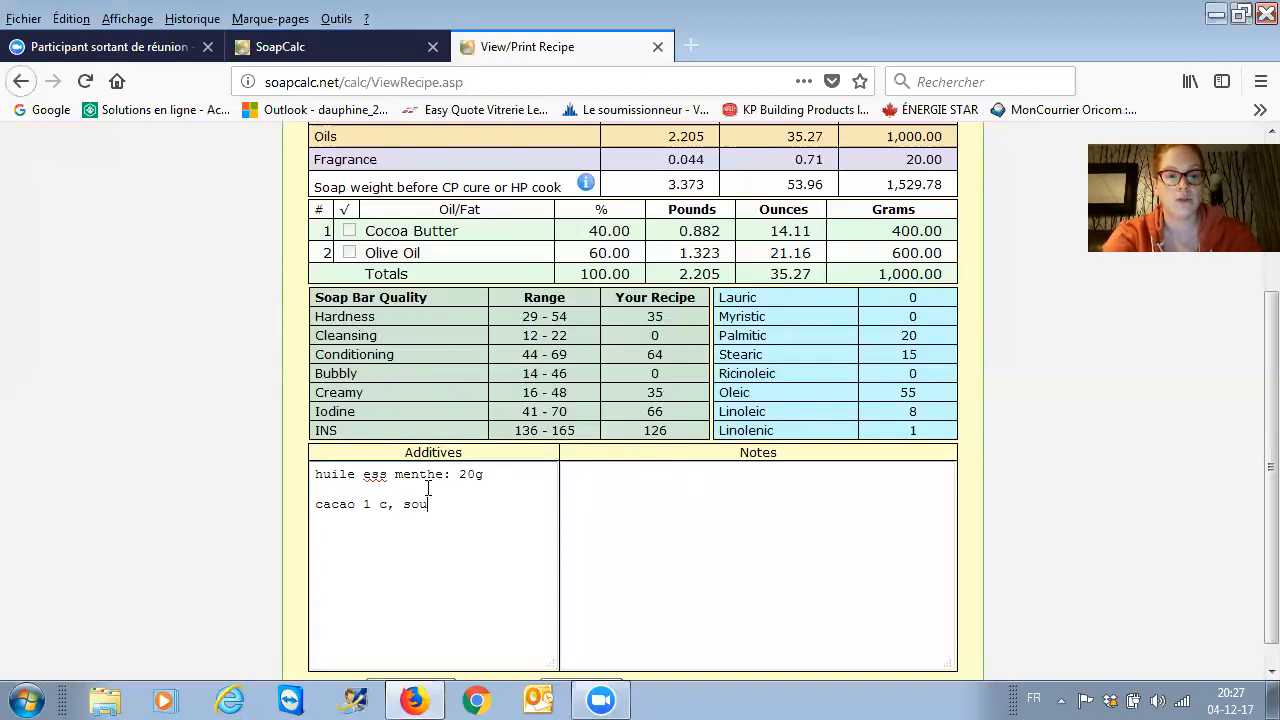
{"action": "type", "text": "pe"}
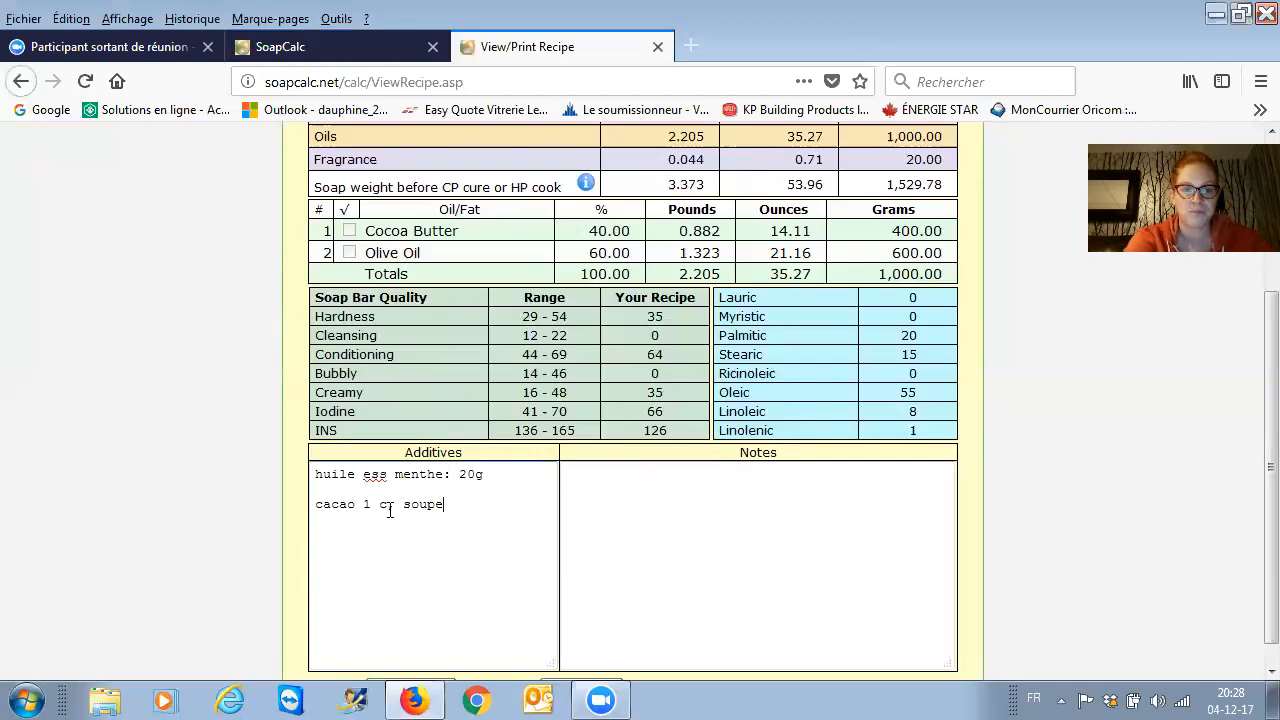
{"action": "left_click", "coordinate": [396, 508]}
{"action": "key", "text": "BackSpace"}
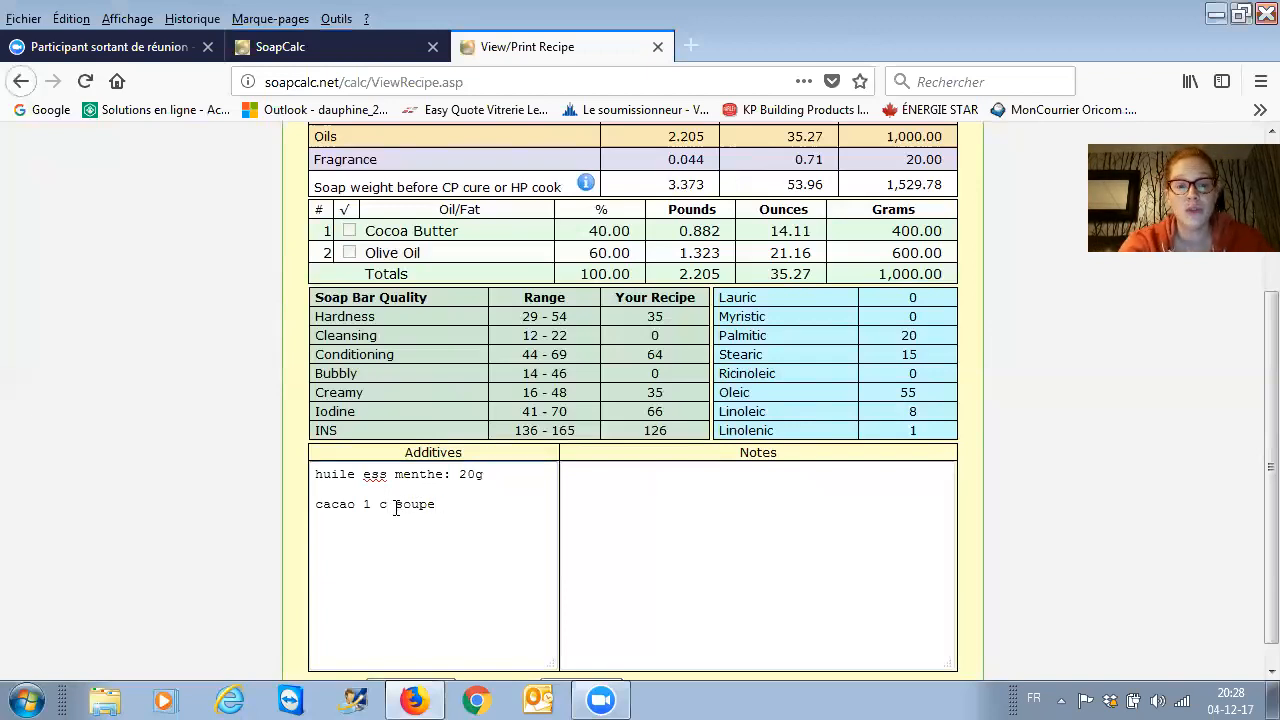
{"action": "type", "text": "."}
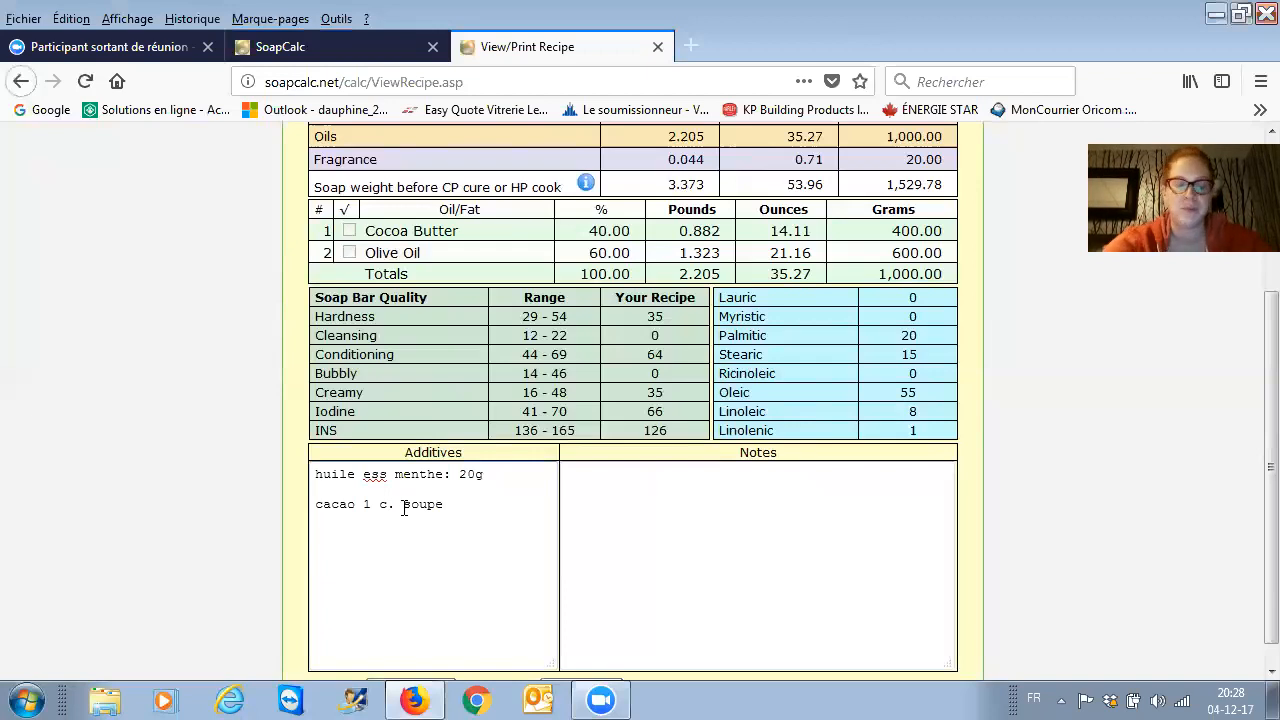
{"action": "left_click", "coordinate": [747, 472]}
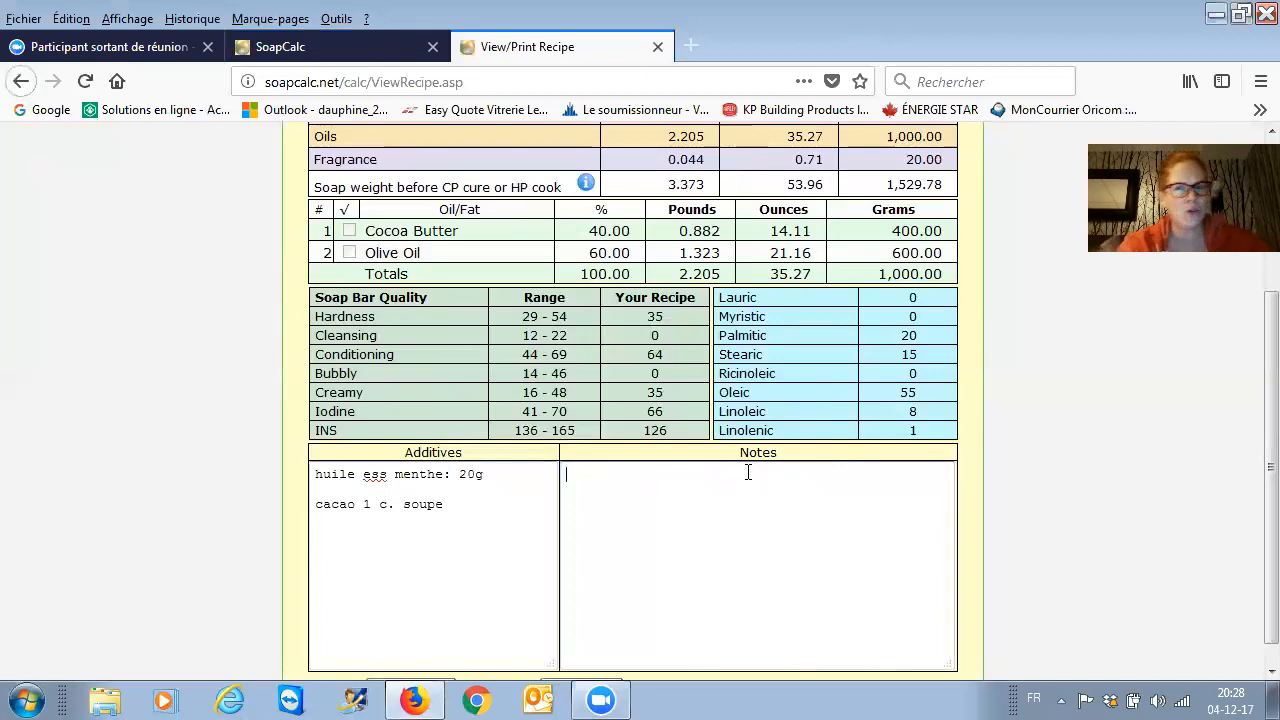
{"action": "left_click", "coordinate": [747, 472]}
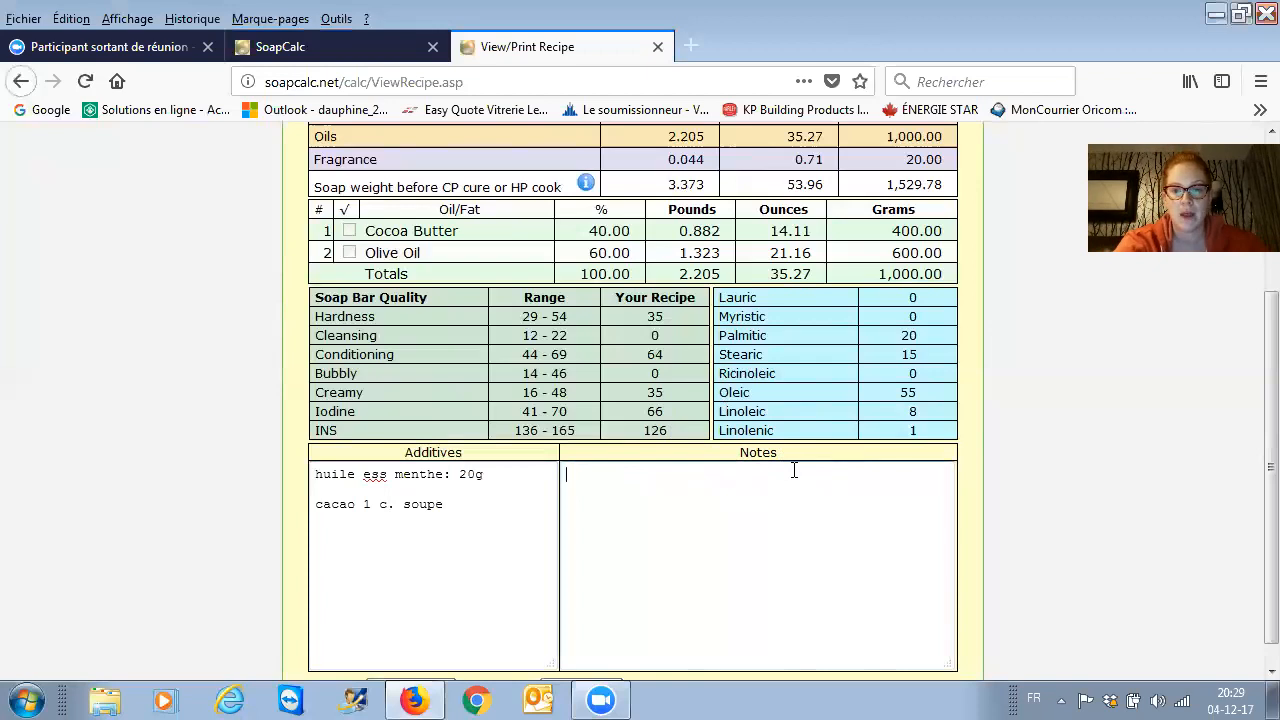
{"action": "scroll", "coordinate": [794, 470], "scroll_direction": "down", "scroll_amount": 1}
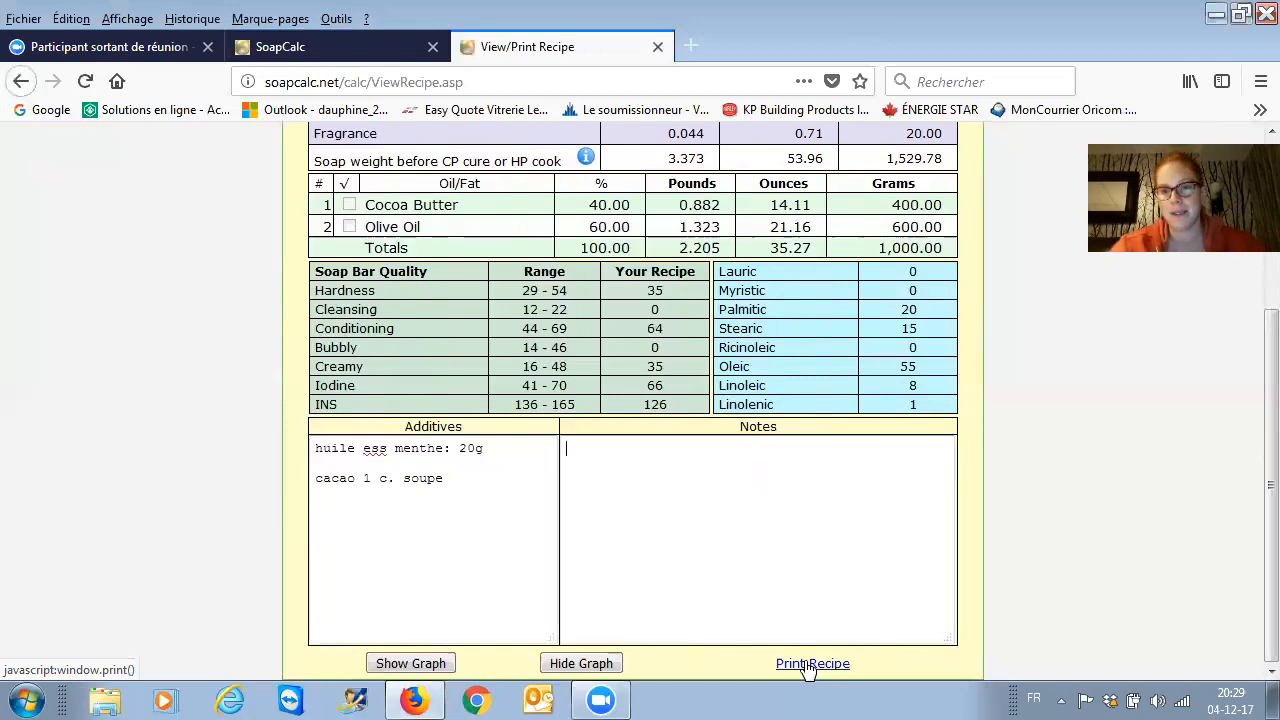
{"action": "left_click", "coordinate": [1252, 90]}
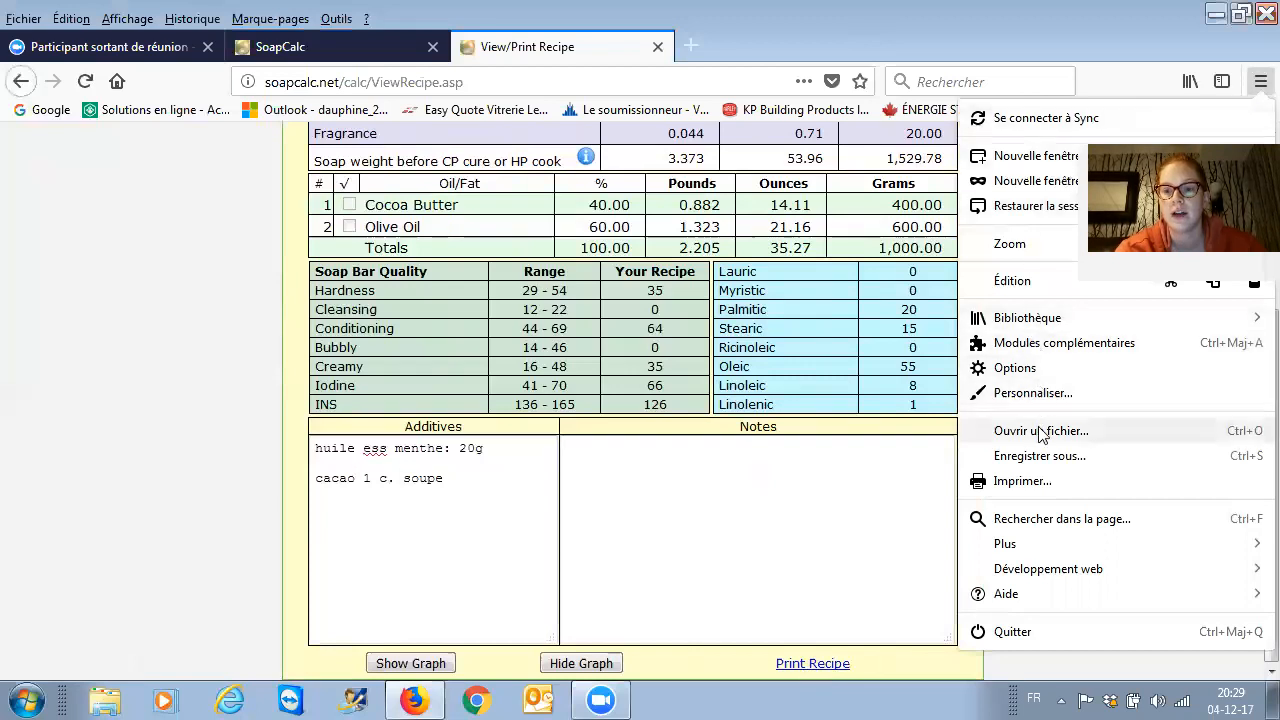
{"action": "left_click", "coordinate": [188, 389]}
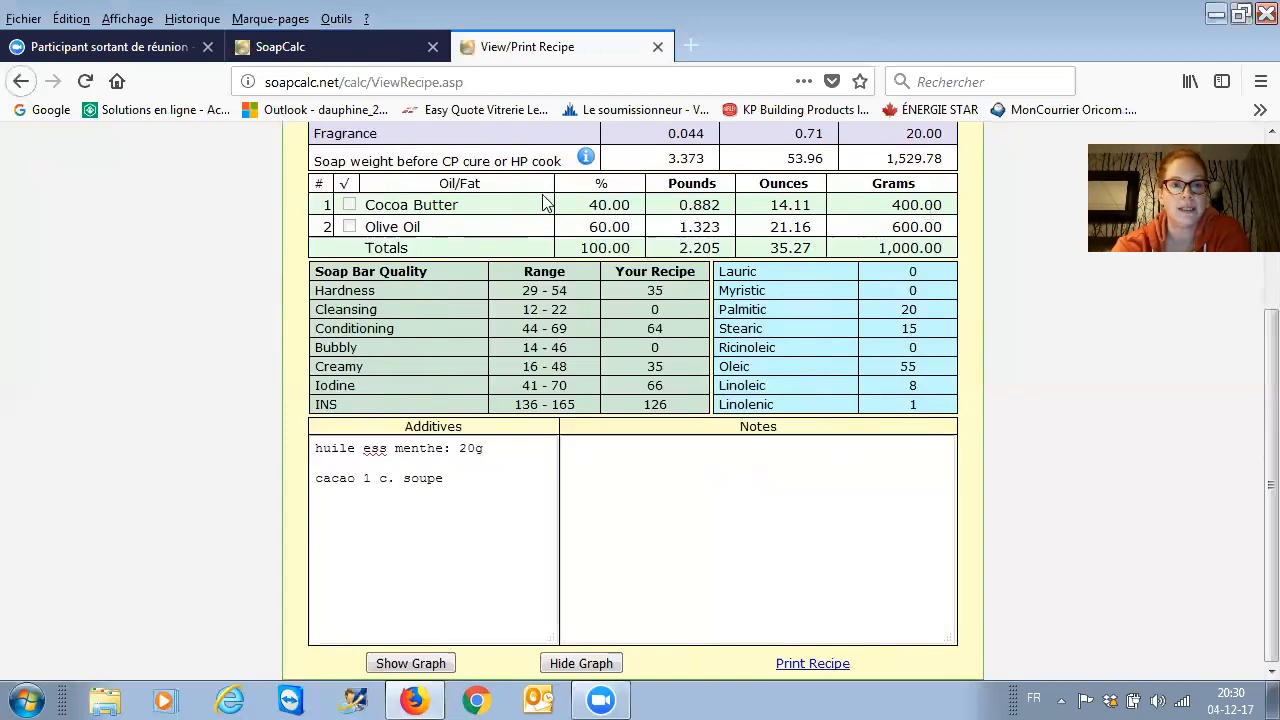
{"action": "scroll", "coordinate": [545, 203], "scroll_direction": "up", "scroll_amount": 4}
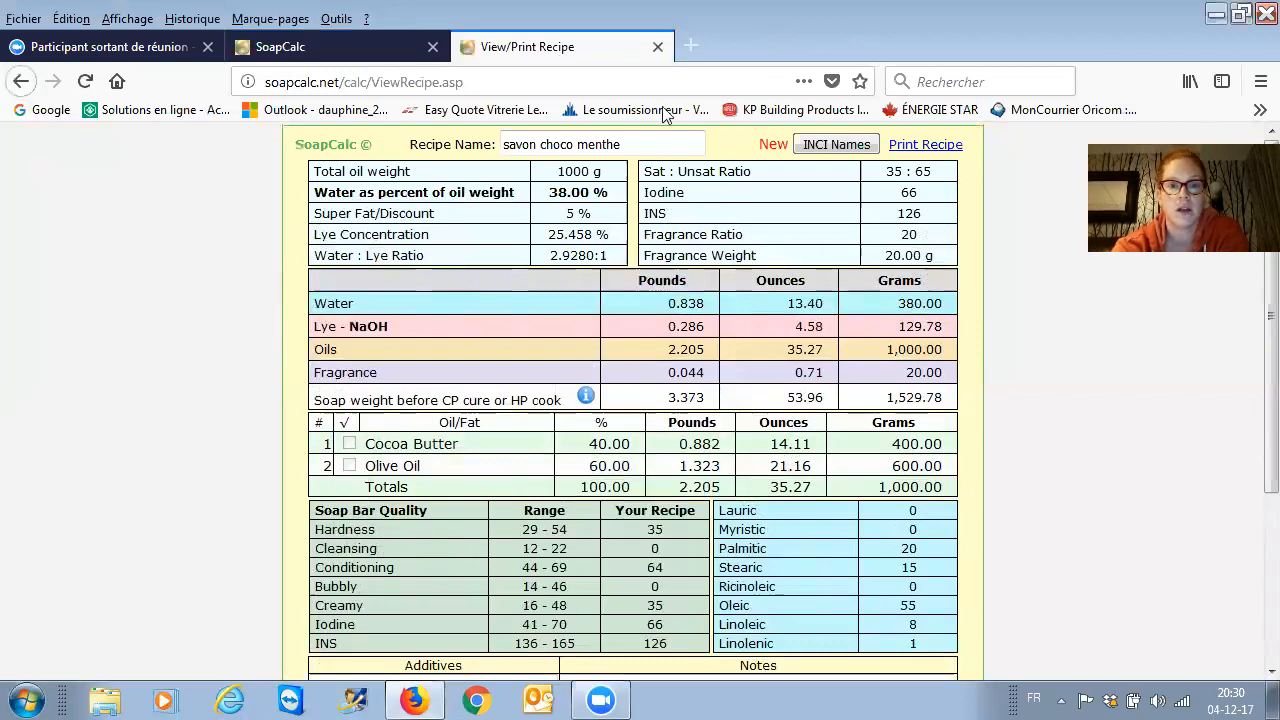
- Close the printable recipe and add "Coconut Oil, fractionated" as the third ingredient of the recipe oil list
{"action": "left_click", "coordinate": [657, 48]}
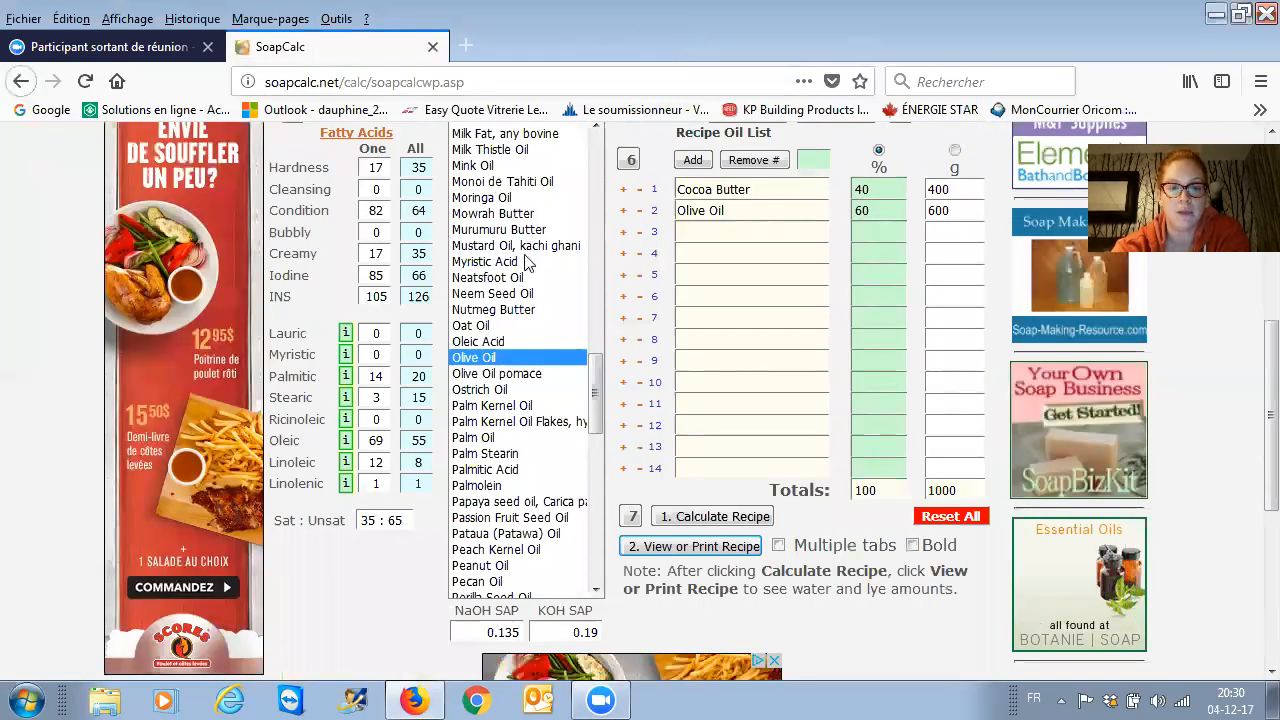
{"action": "scroll", "coordinate": [525, 262], "scroll_direction": "up", "scroll_amount": 15}
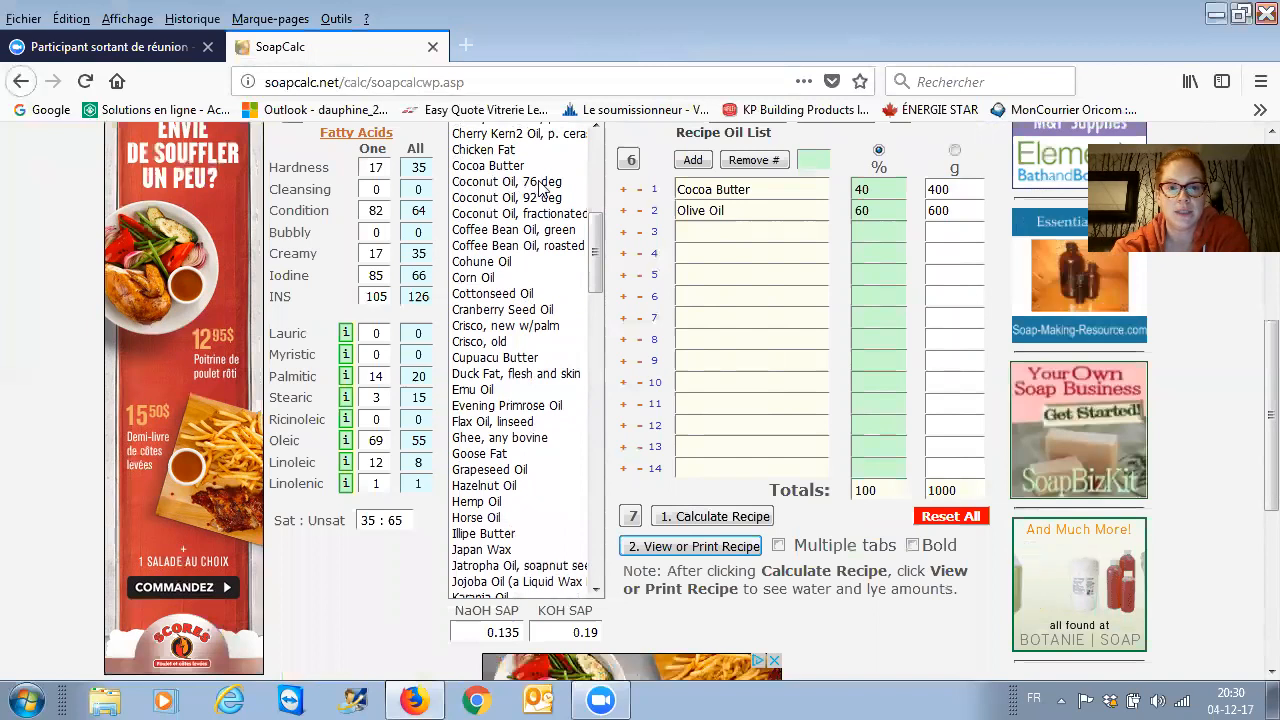
{"action": "left_click", "coordinate": [535, 215]}
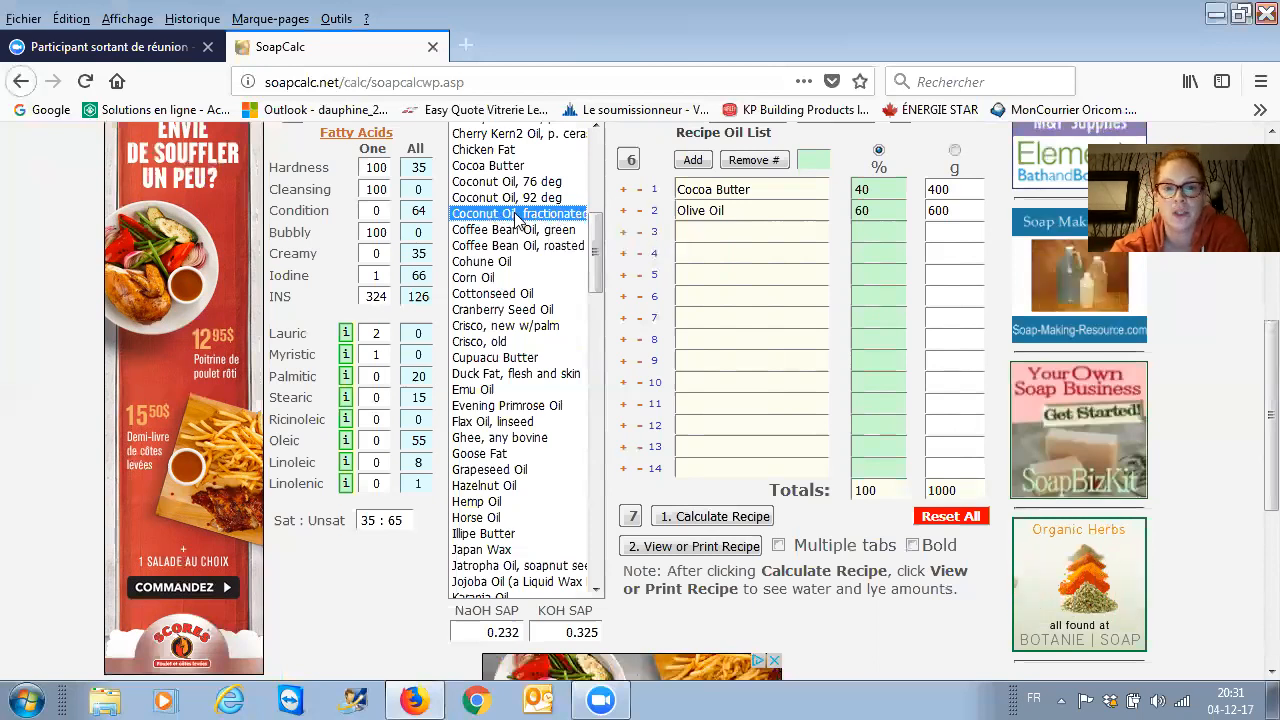
{"action": "left_click", "coordinate": [693, 162]}
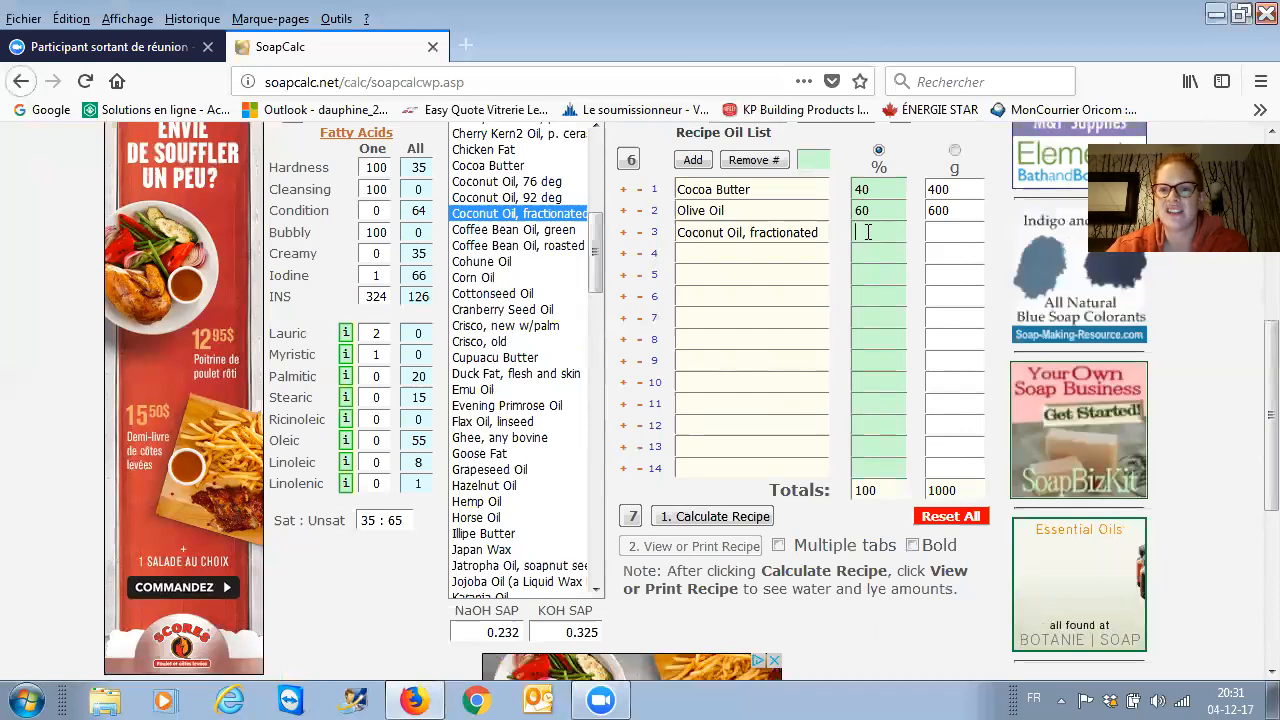
- Set the oil percentages to 20% fractionated coconut oil, 50% Olive Oil and 30% Cocoa Butter
{"action": "left_click", "coordinate": [868, 232]}
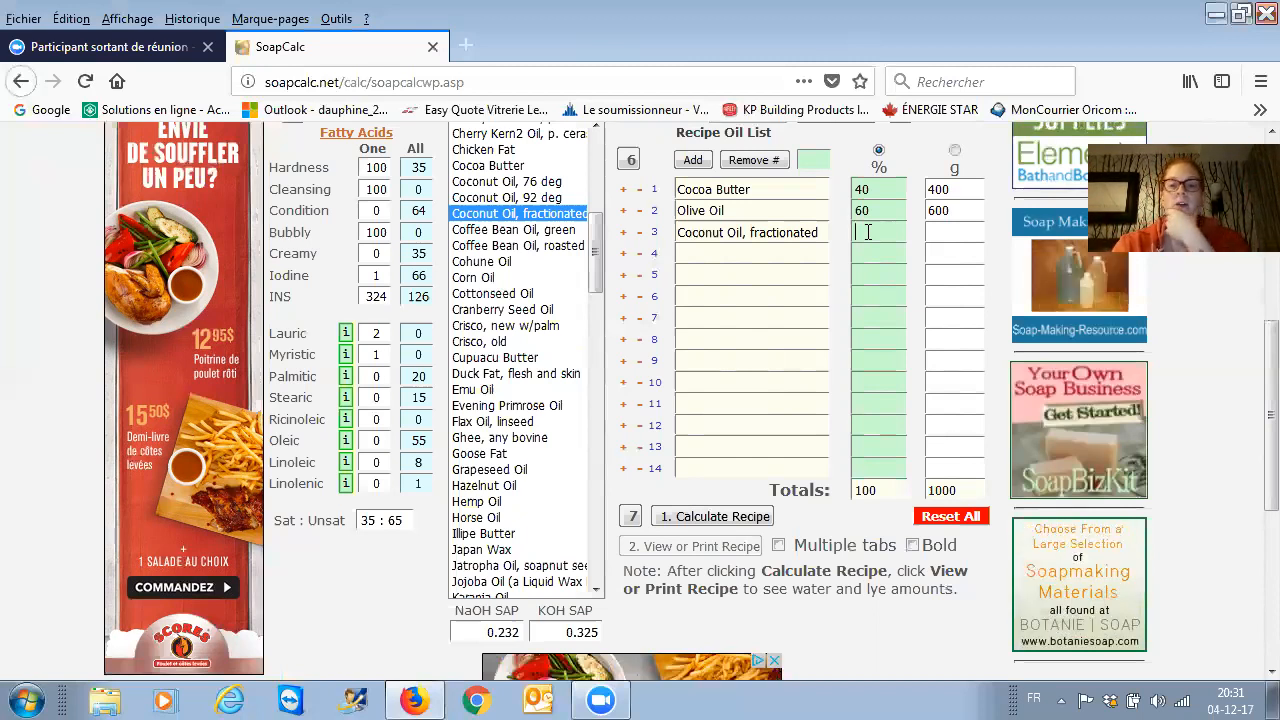
{"action": "type", "text": "20"}
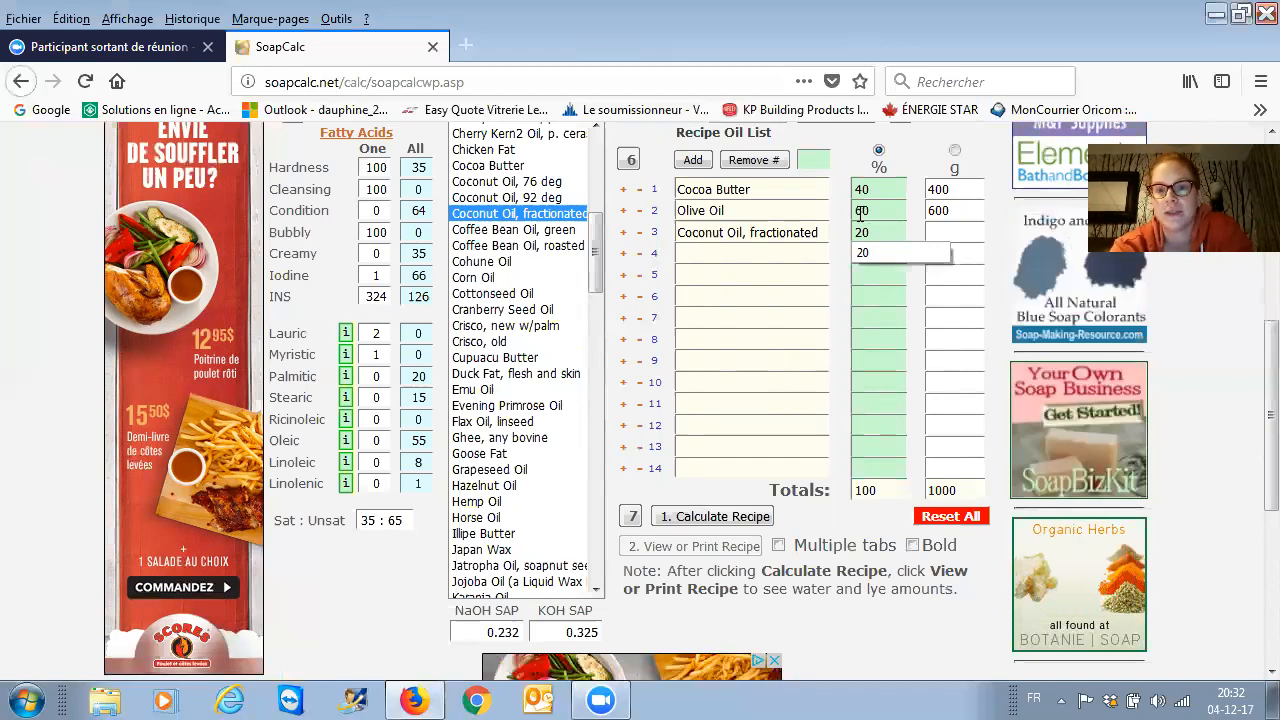
{"action": "left_click", "coordinate": [861, 212]}
{"action": "key", "text": "BackSpace"}
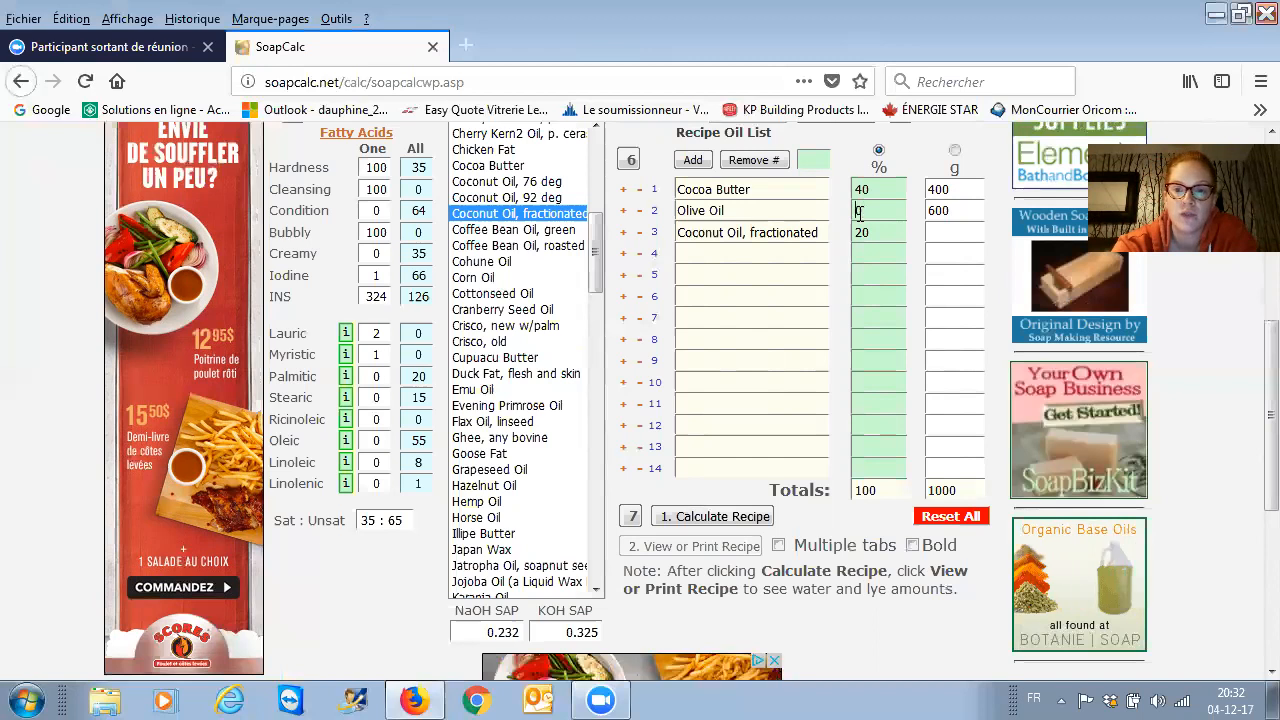
{"action": "type", "text": "50"}
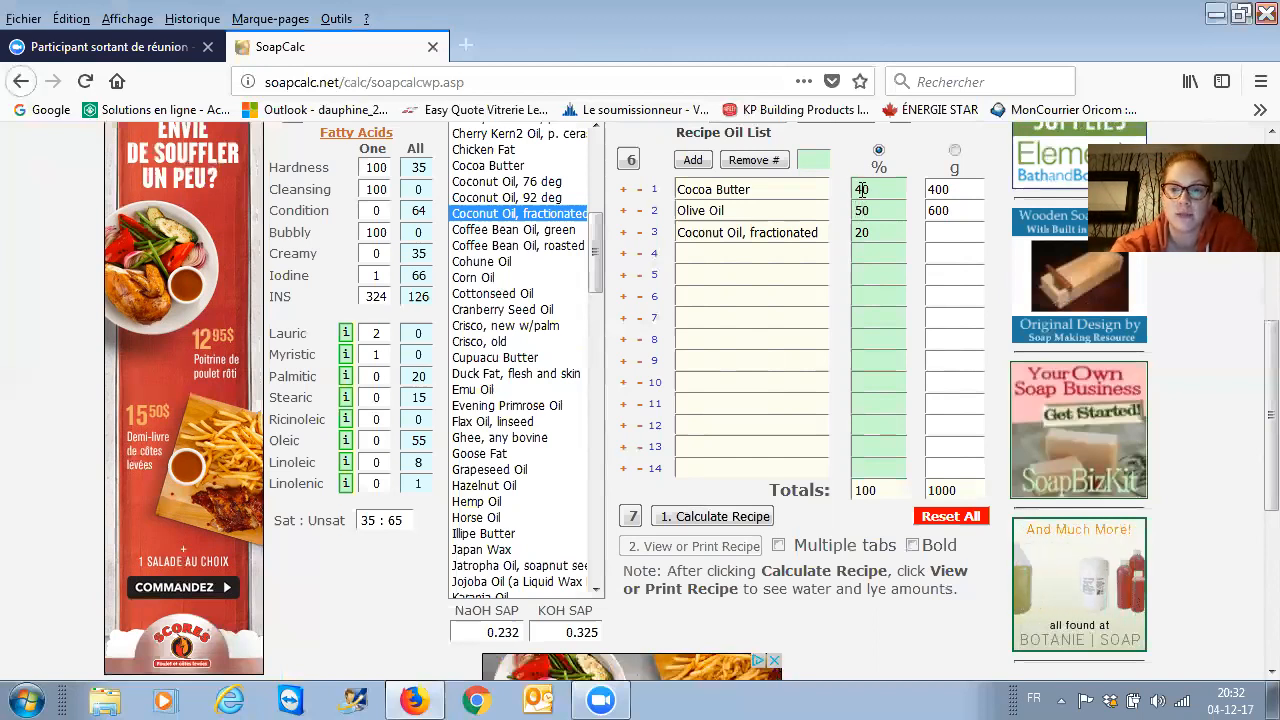
{"action": "left_click", "coordinate": [861, 189]}
{"action": "key", "text": "BackSpace"}
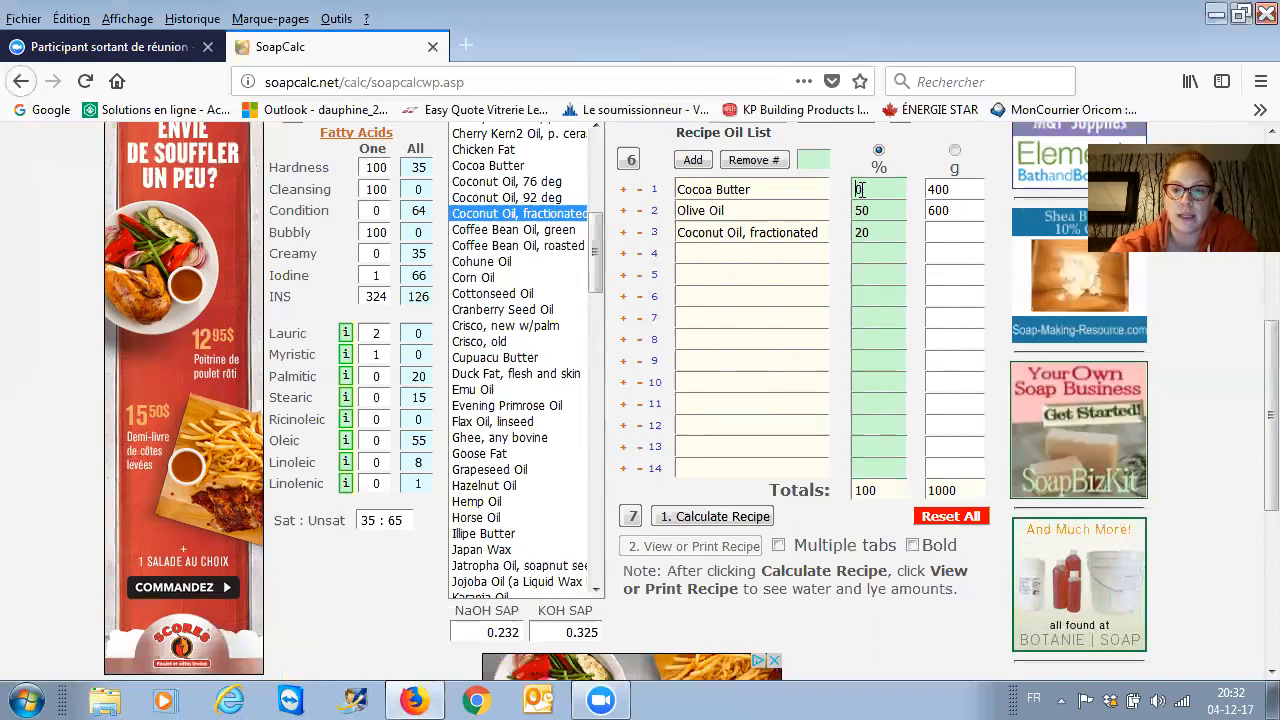
{"action": "type", "text": "3"}
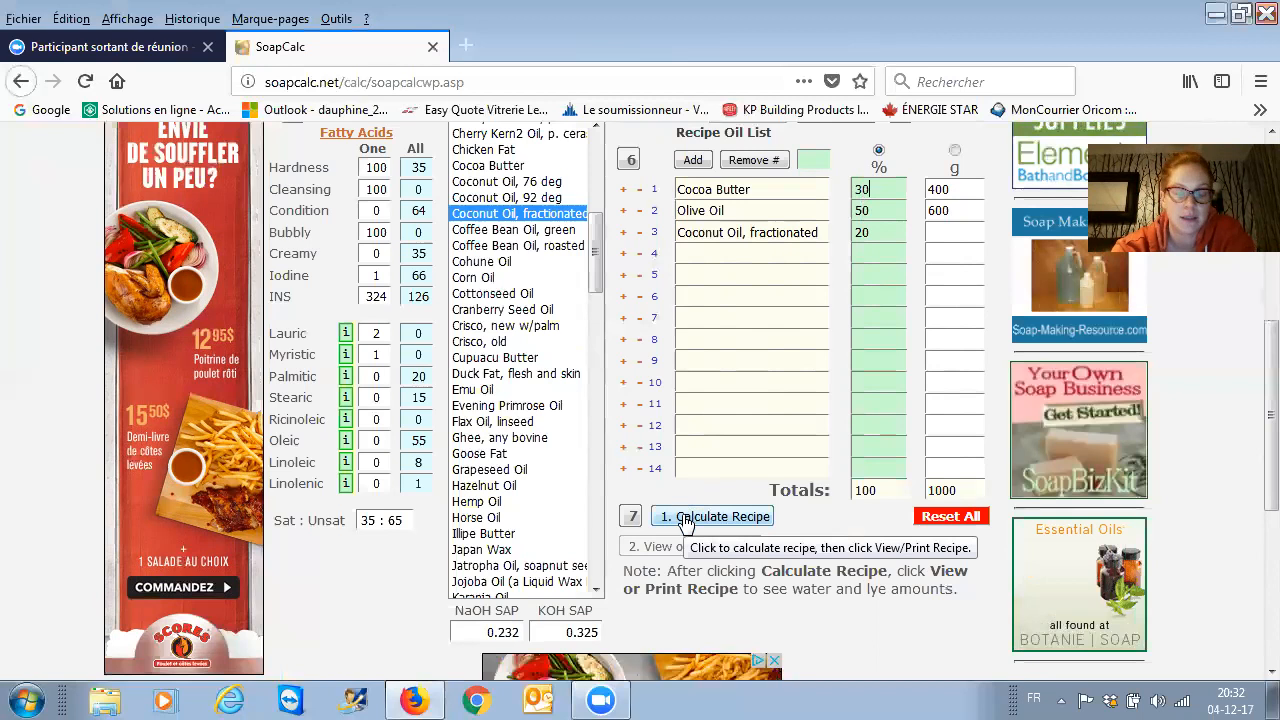
- Recalculate the three-oil recipe and open its printable view to review the amounts and soap bar qualities
{"action": "left_click", "coordinate": [684, 520]}
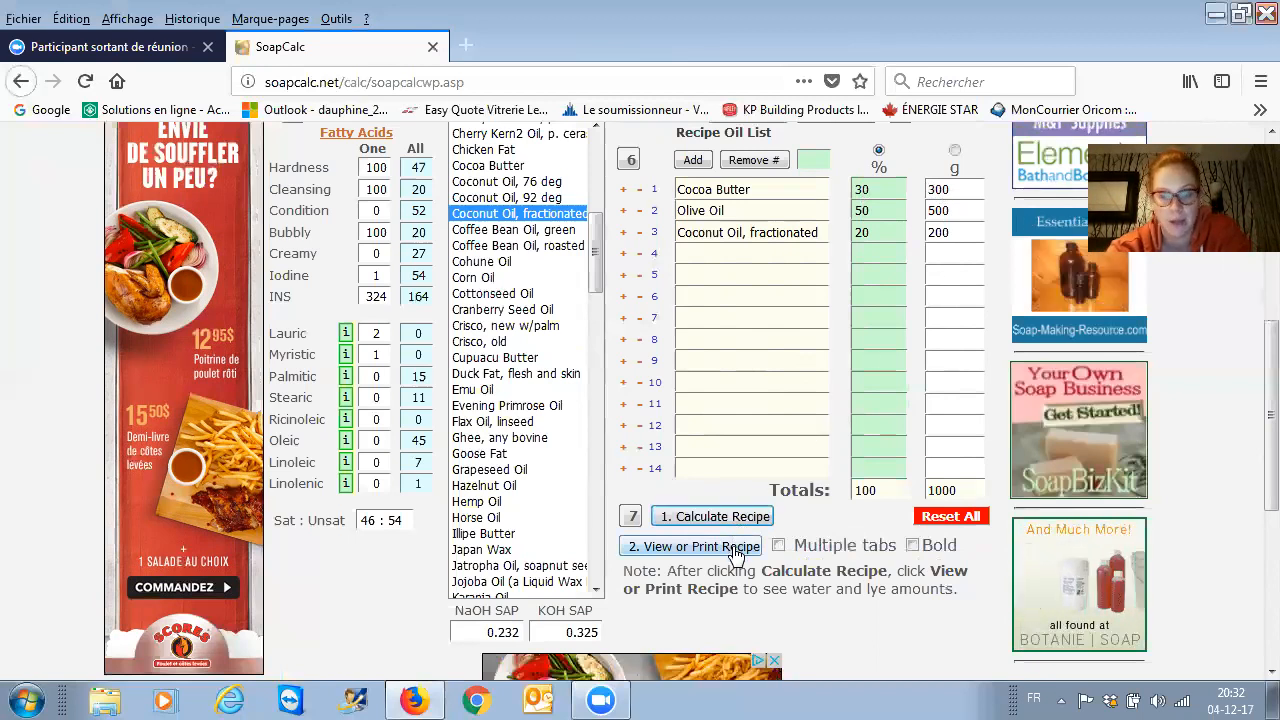
{"action": "left_click", "coordinate": [735, 550]}
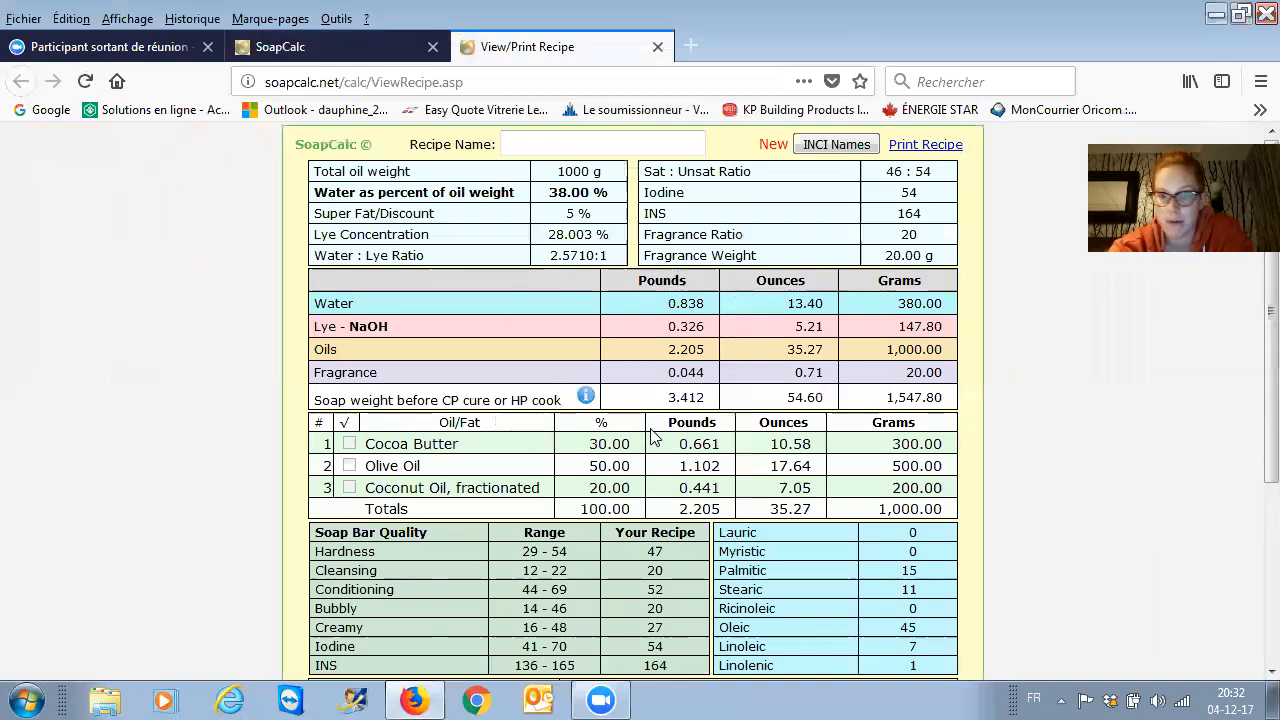
{"action": "scroll", "coordinate": [656, 436], "scroll_direction": "down", "scroll_amount": 2}
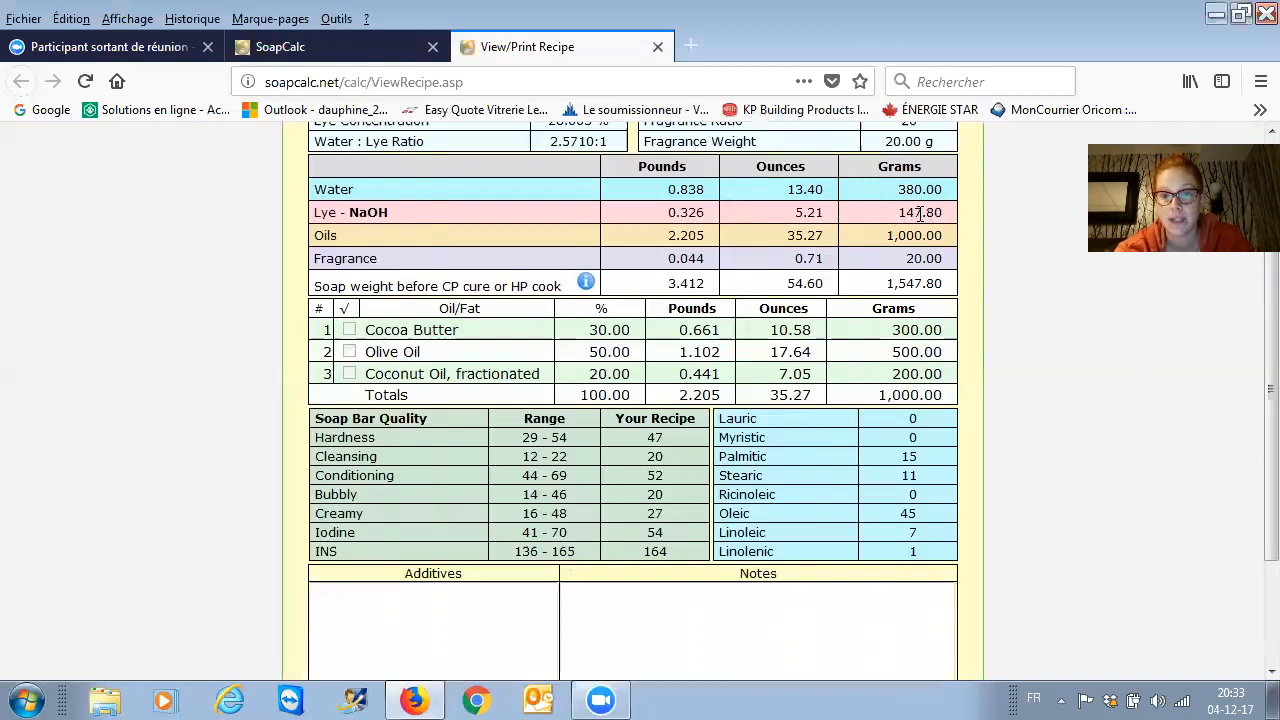
{"action": "scroll", "coordinate": [914, 215], "scroll_direction": "down", "scroll_amount": 3}
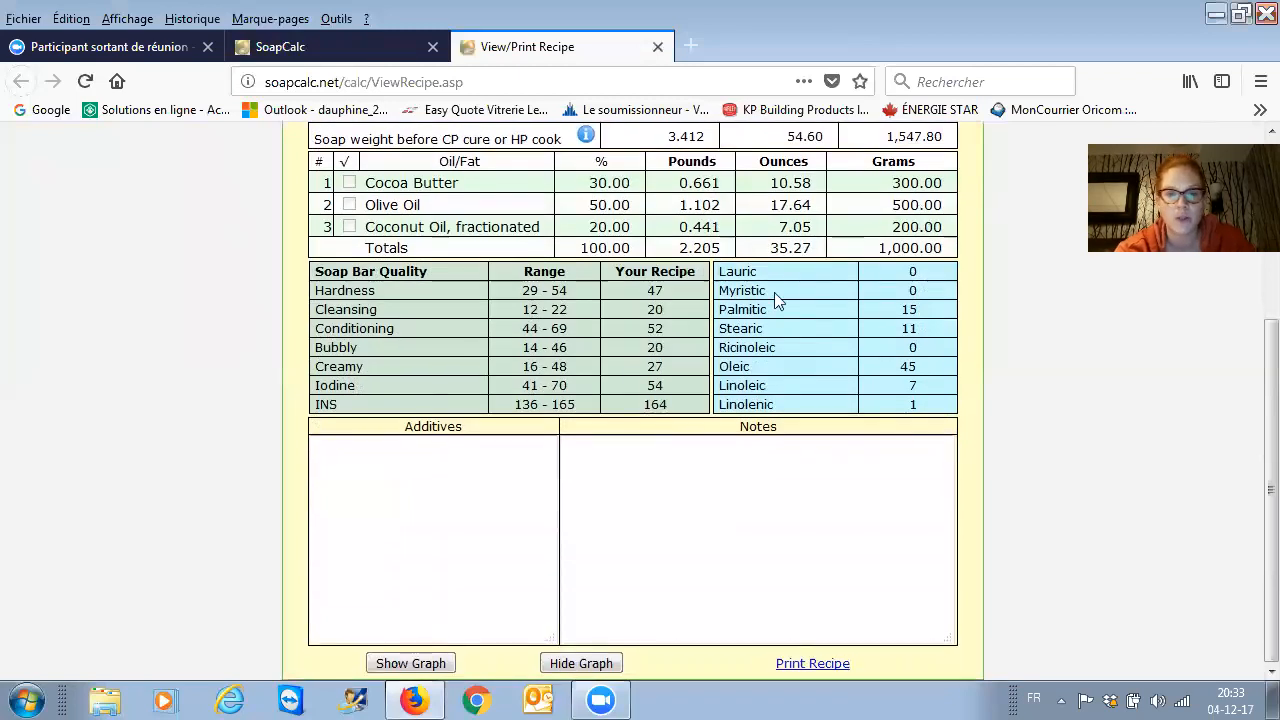
{"action": "left_click", "coordinate": [425, 450]}
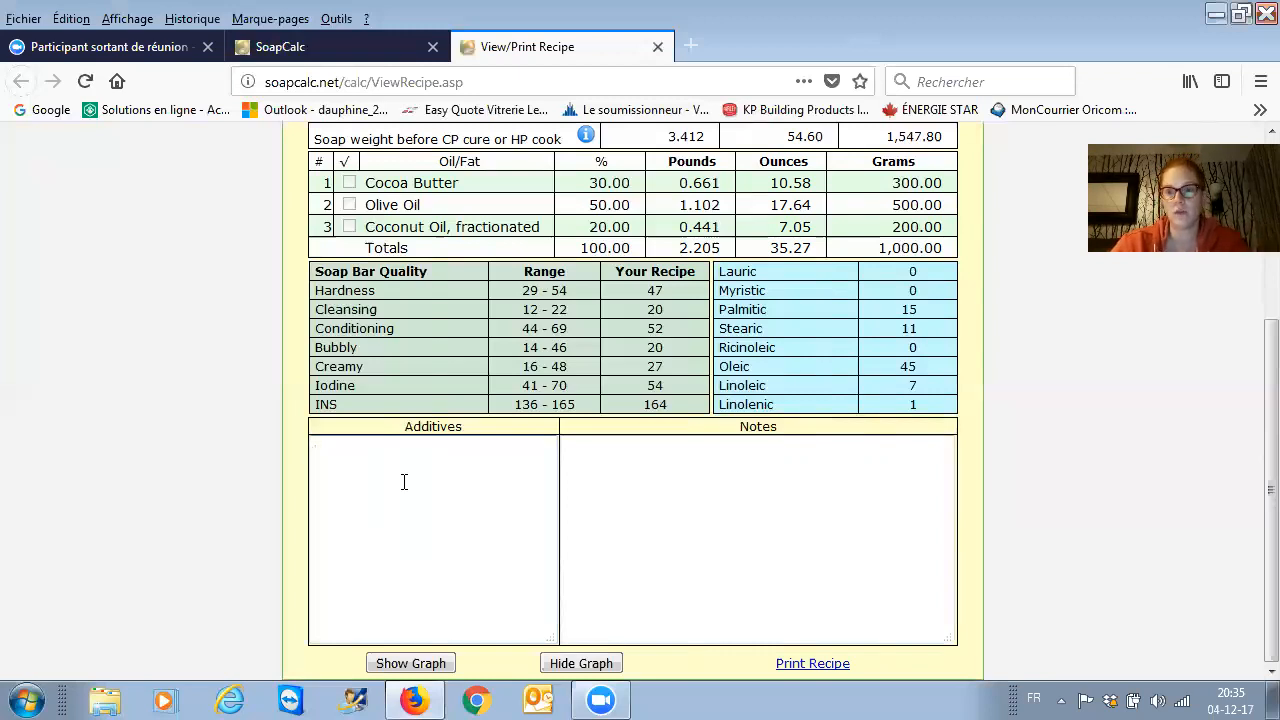
{"action": "left_click", "coordinate": [404, 482]}
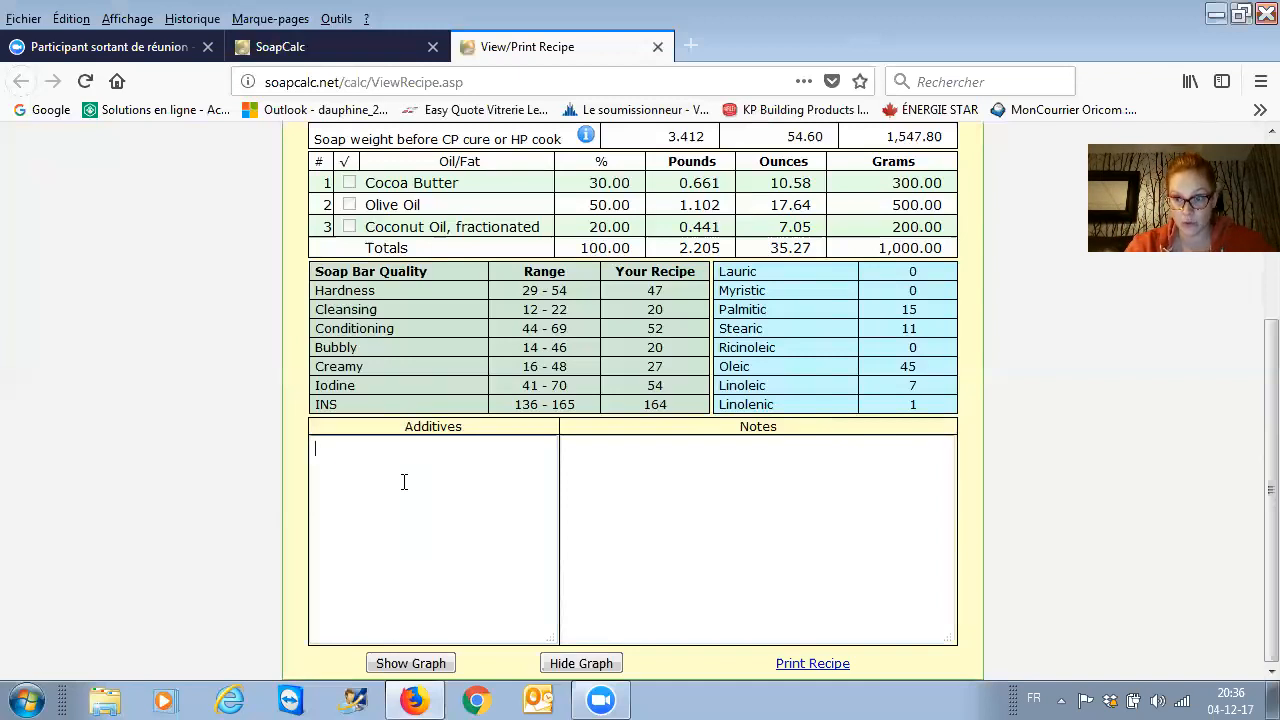
{"action": "left_click", "coordinate": [404, 482]}
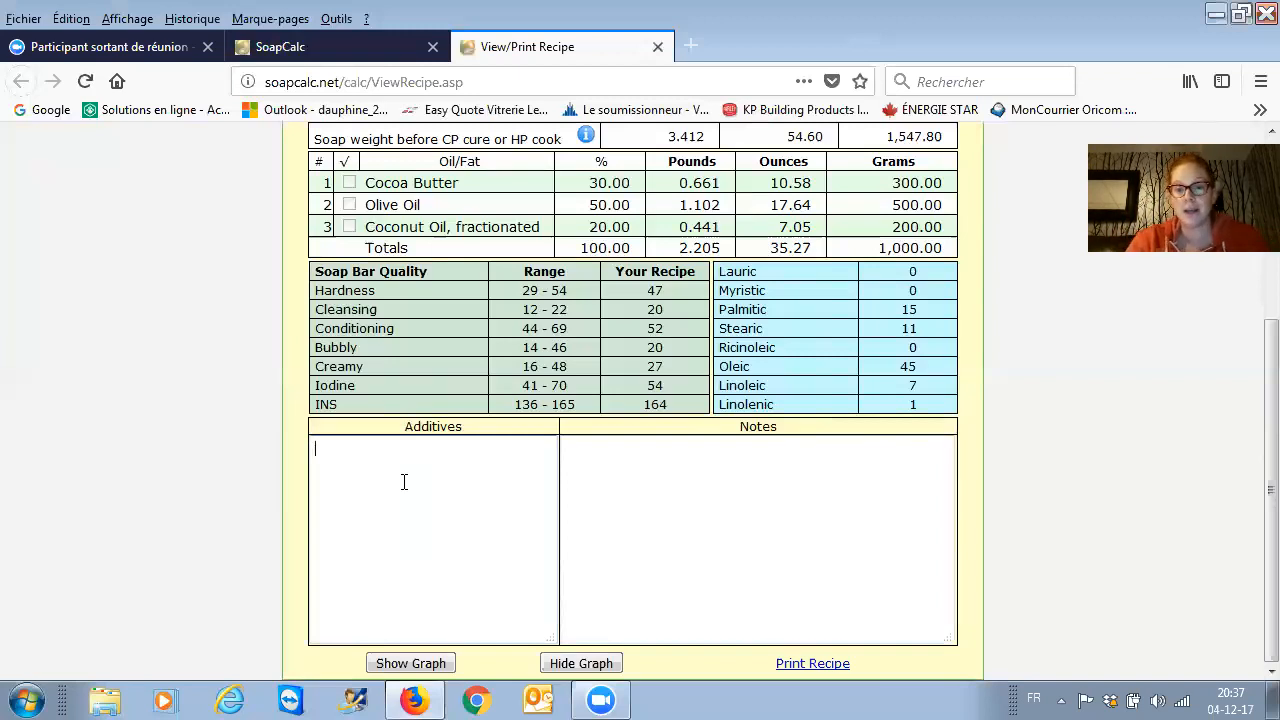
{"action": "left_click", "coordinate": [404, 482]}
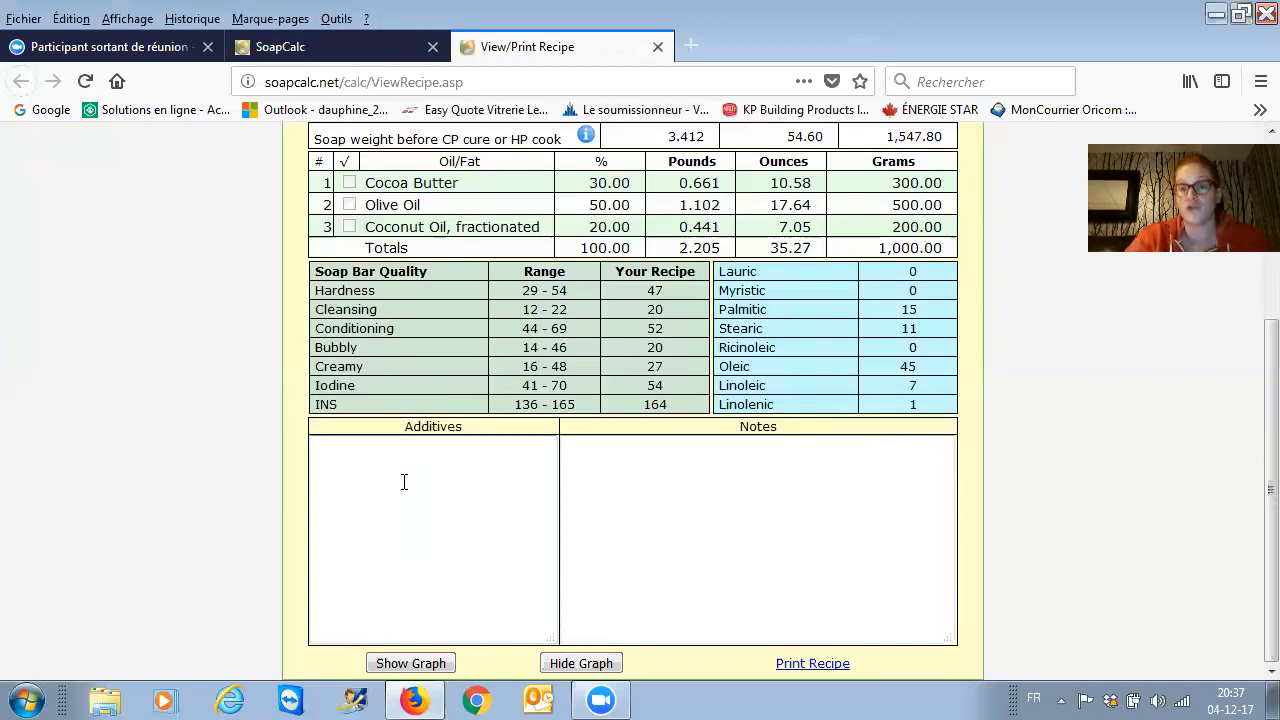